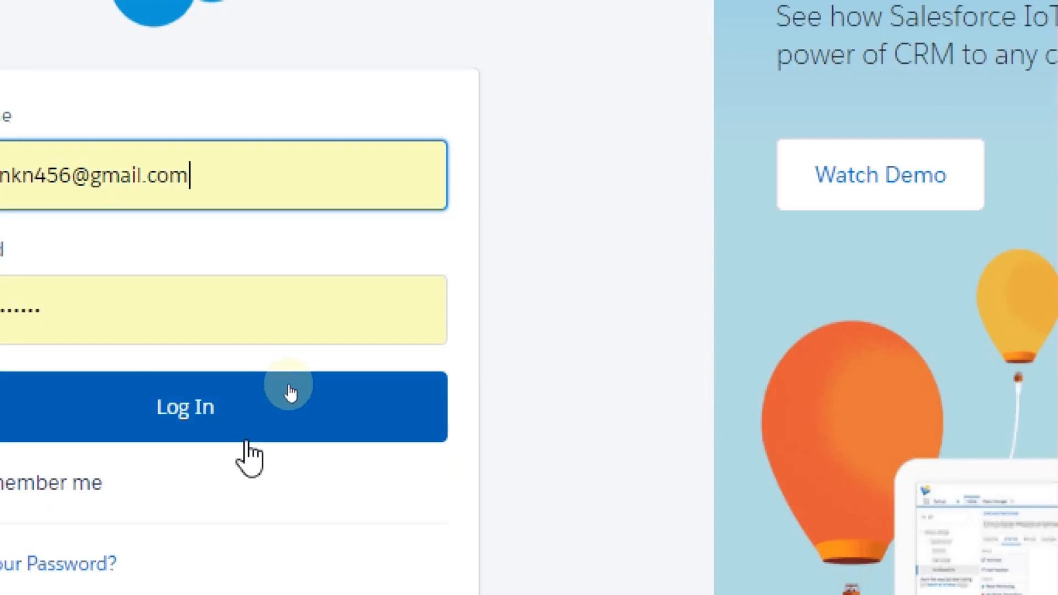
Step: Log in to the developer org with the entered username and password
click(308, 359)
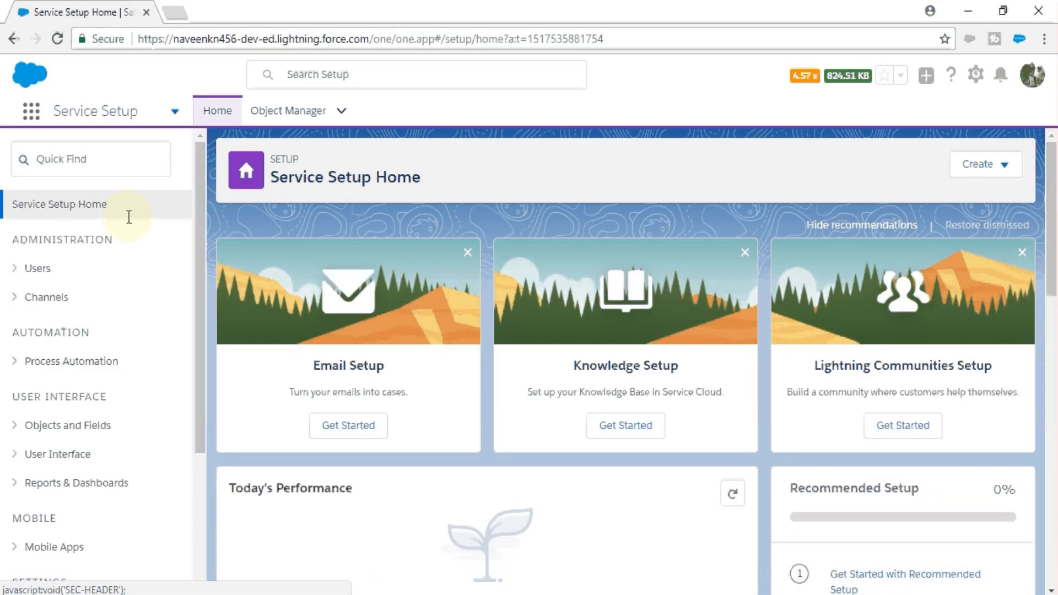
Step: Switch to the Service Console app from the App Launcher
click(30, 111)
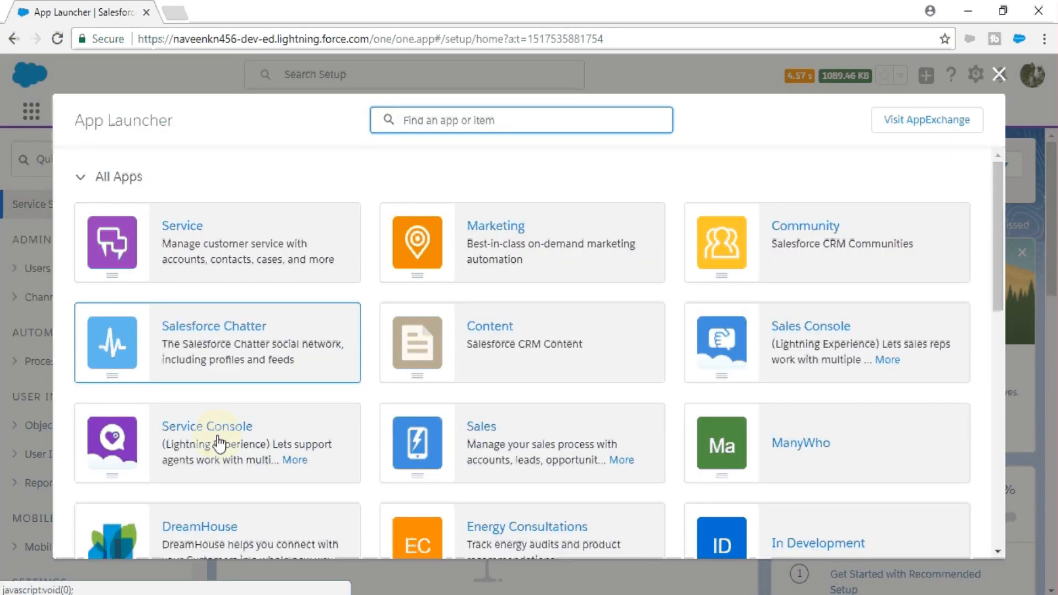
click(207, 438)
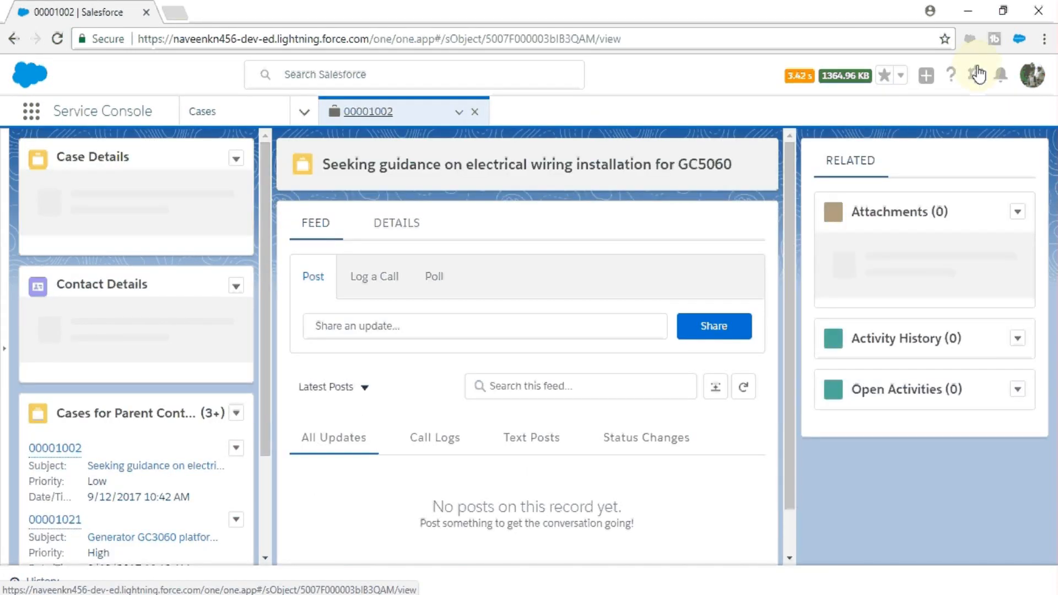
click(976, 76)
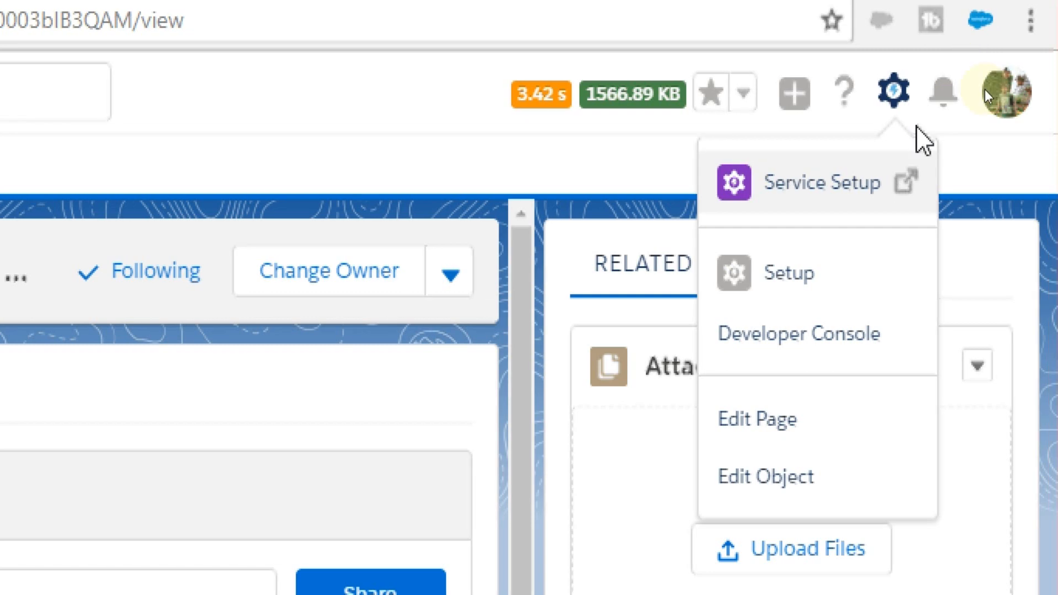
Step: Open Setup from the gear menu in a new browser tab
drag(783, 315, 790, 277)
click(790, 278)
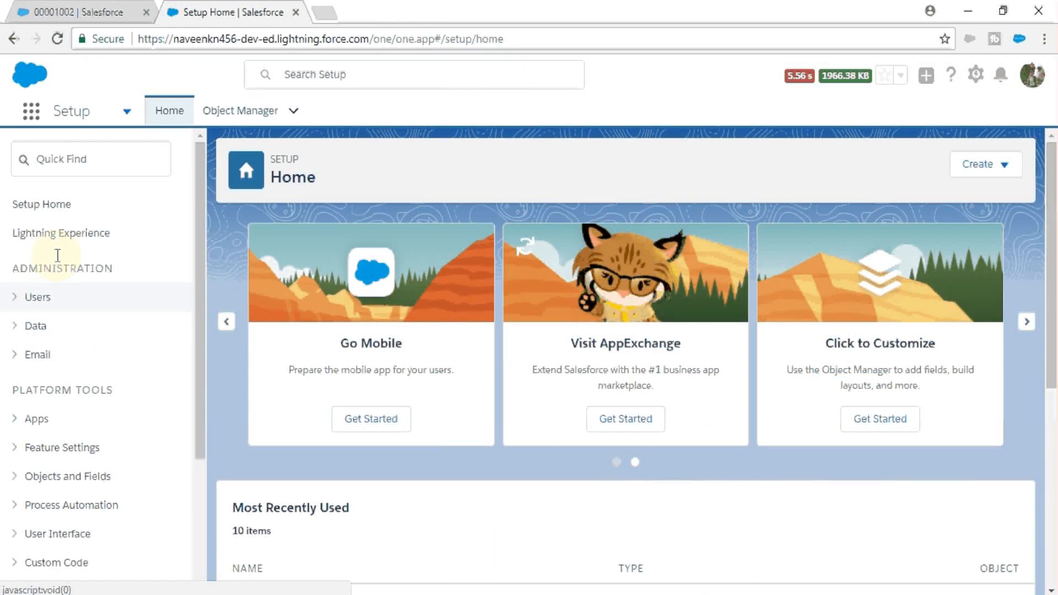
Step: Search Quick Find for 'users', open the Users list, and start a New User
click(53, 159)
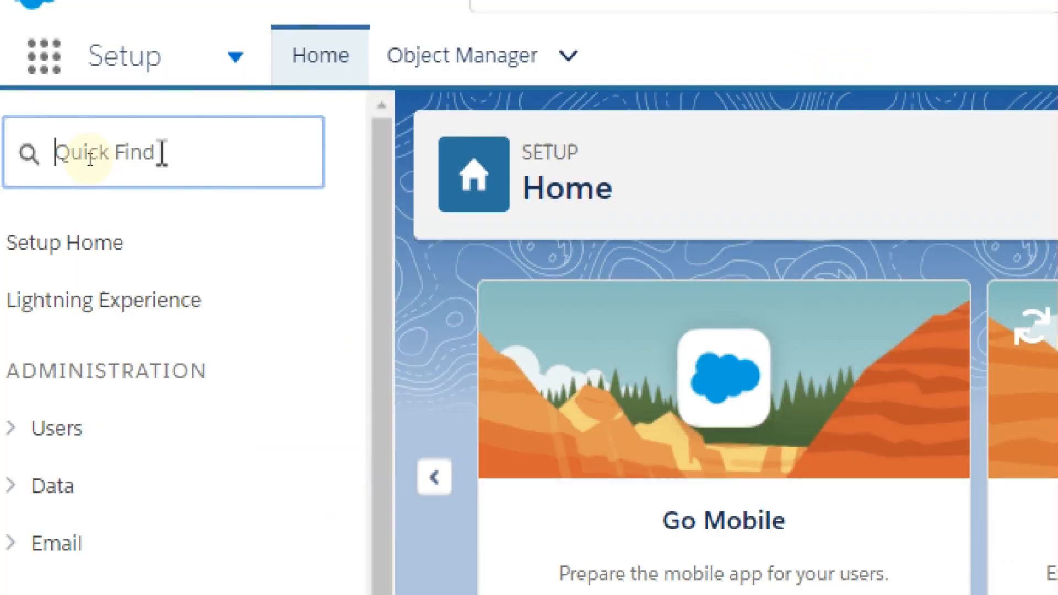
text(users)
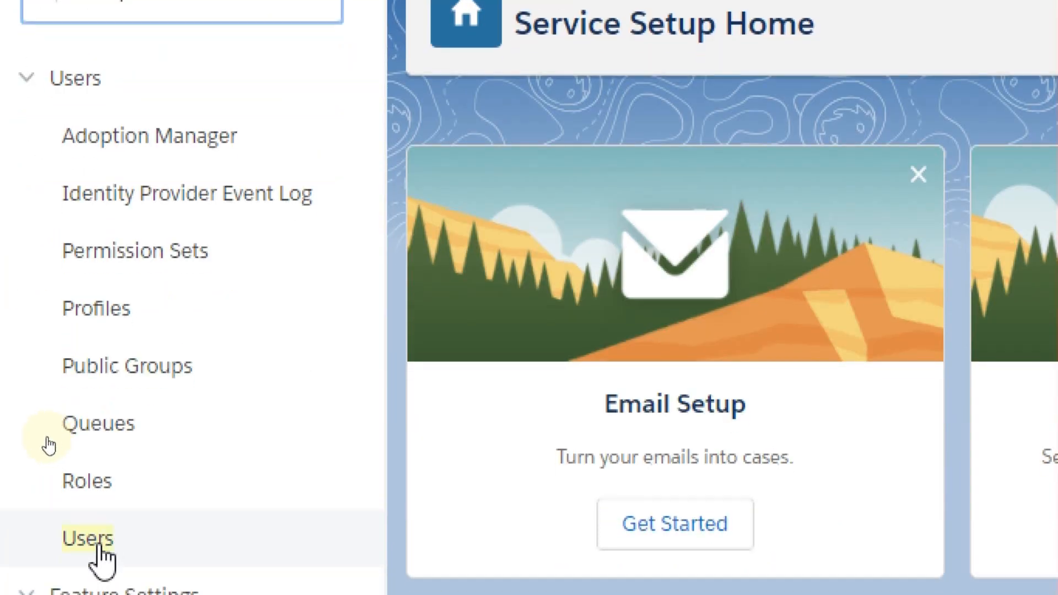
click(86, 545)
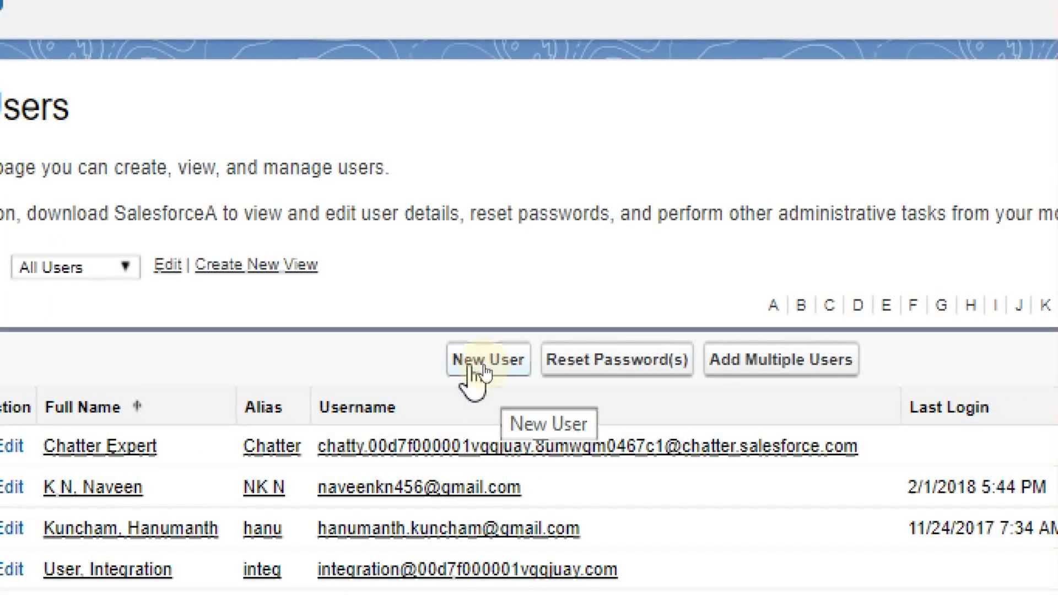
click(484, 366)
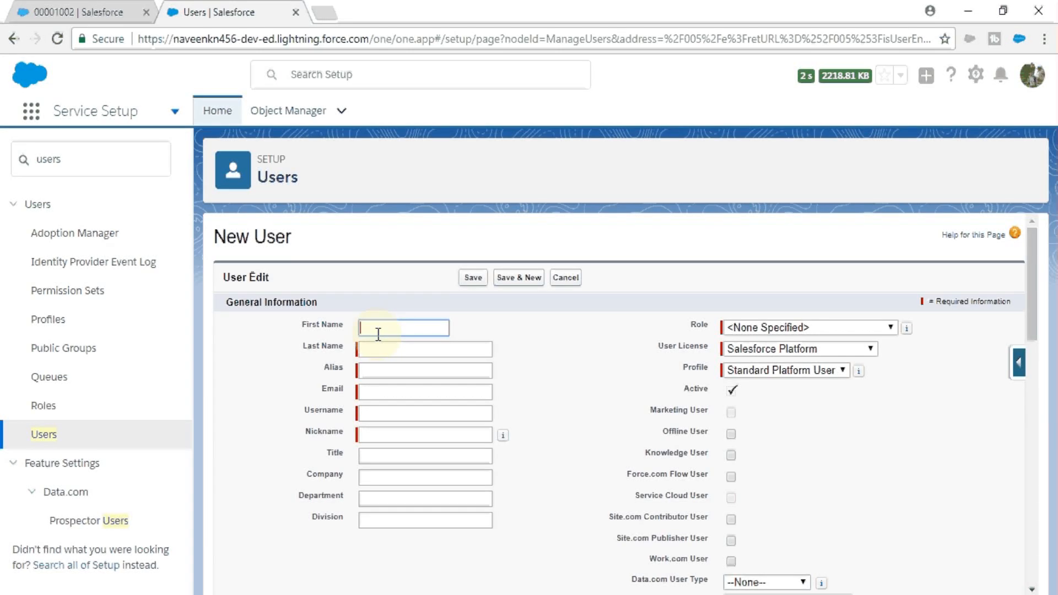
Step: Enter placeholder first and last names and the user's e-mail so alias and username auto-fill
text(User First Name)
key(Tab)
text(User )
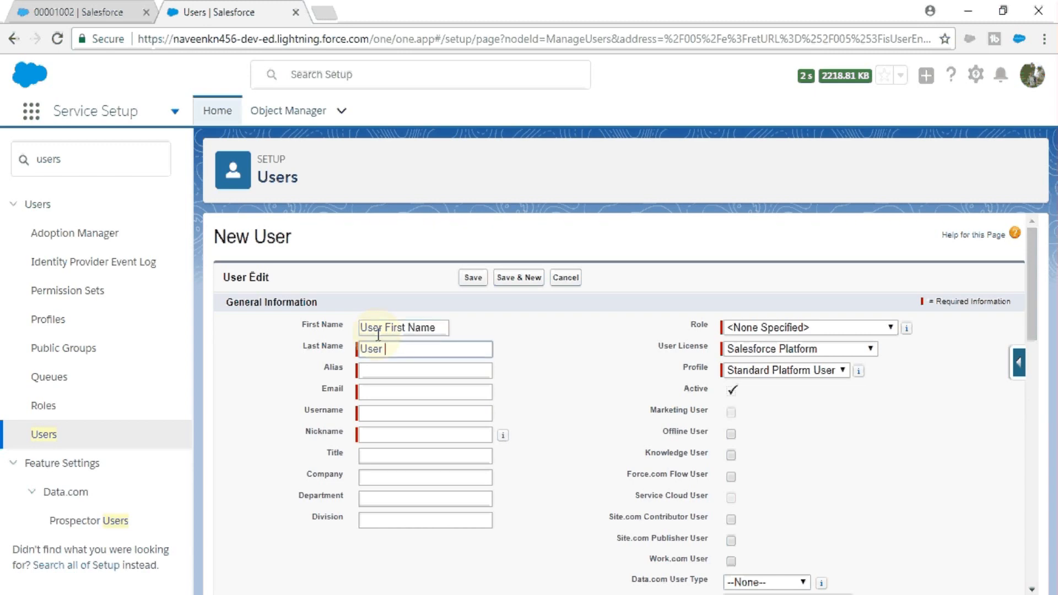
text(Last Name)
key(Tab)
key(Tab)
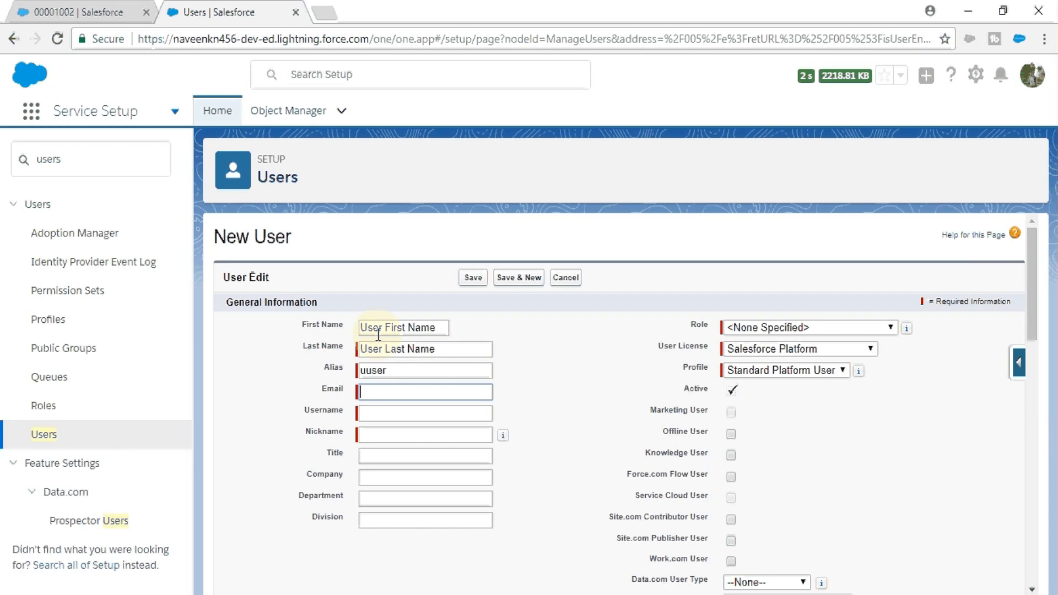
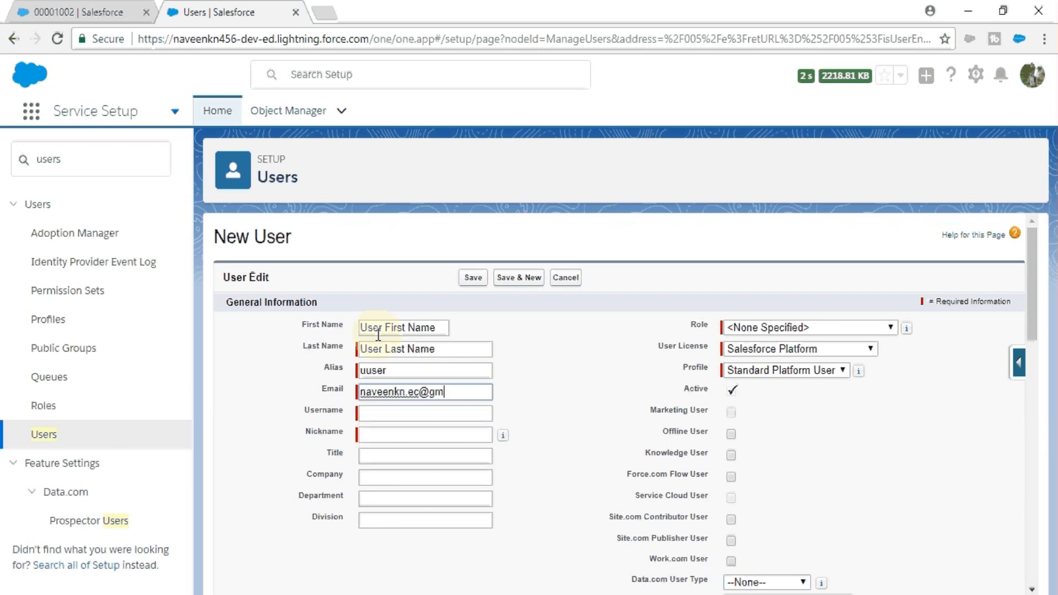
key(Tab)
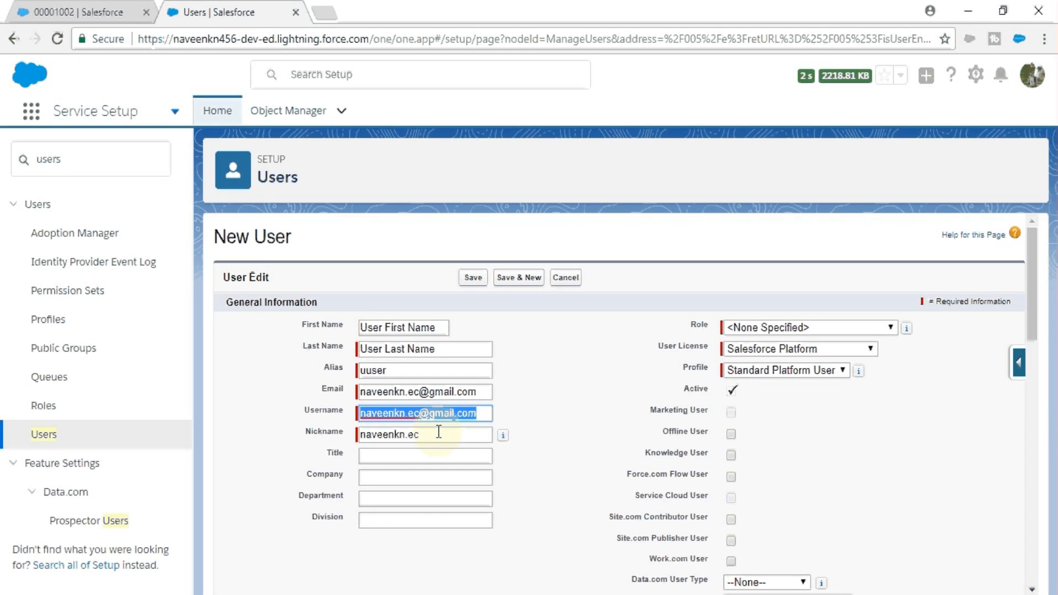
Step: Set role Channel Sales Team, license Salesforce Platform and profile Standard Platform User
click(891, 328)
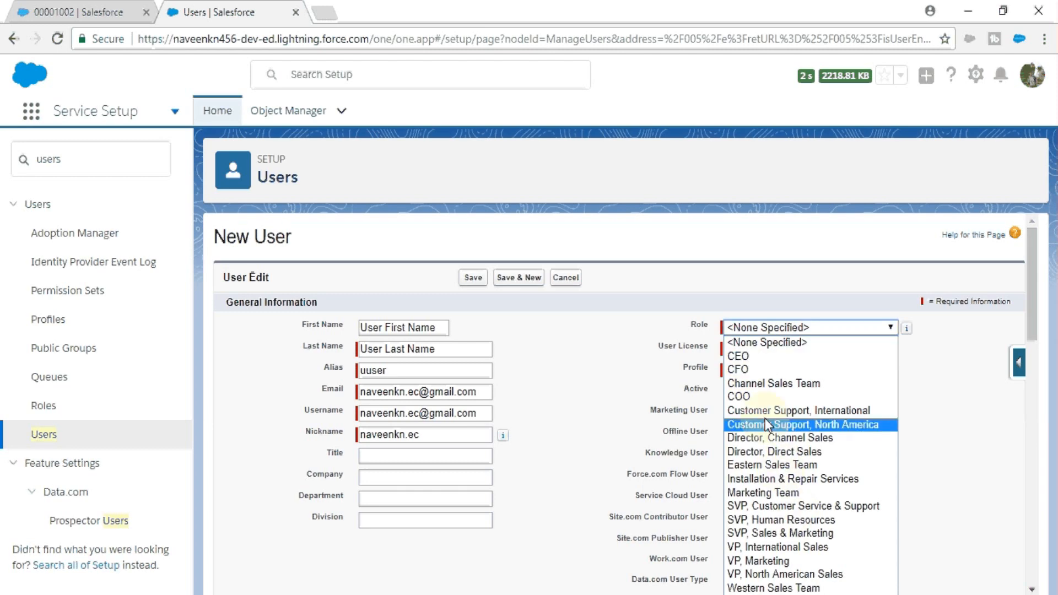
click(759, 388)
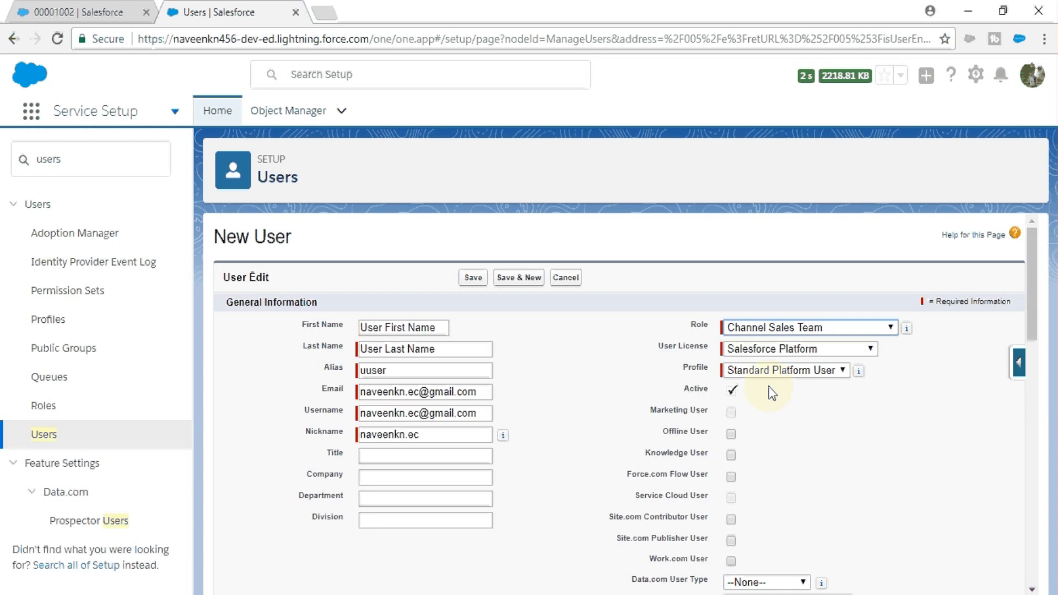
click(770, 351)
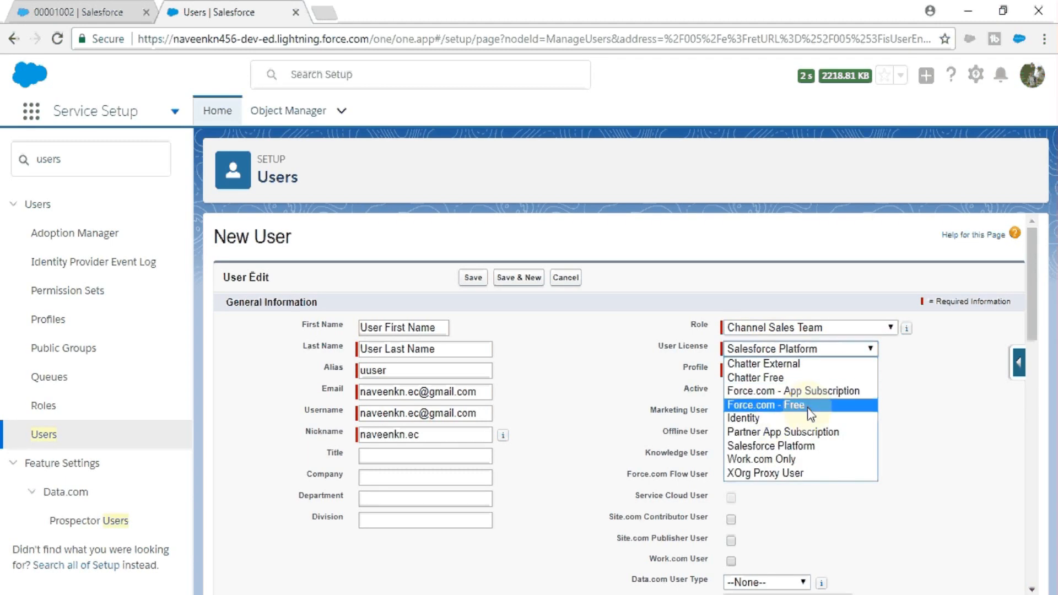
click(799, 372)
click(784, 371)
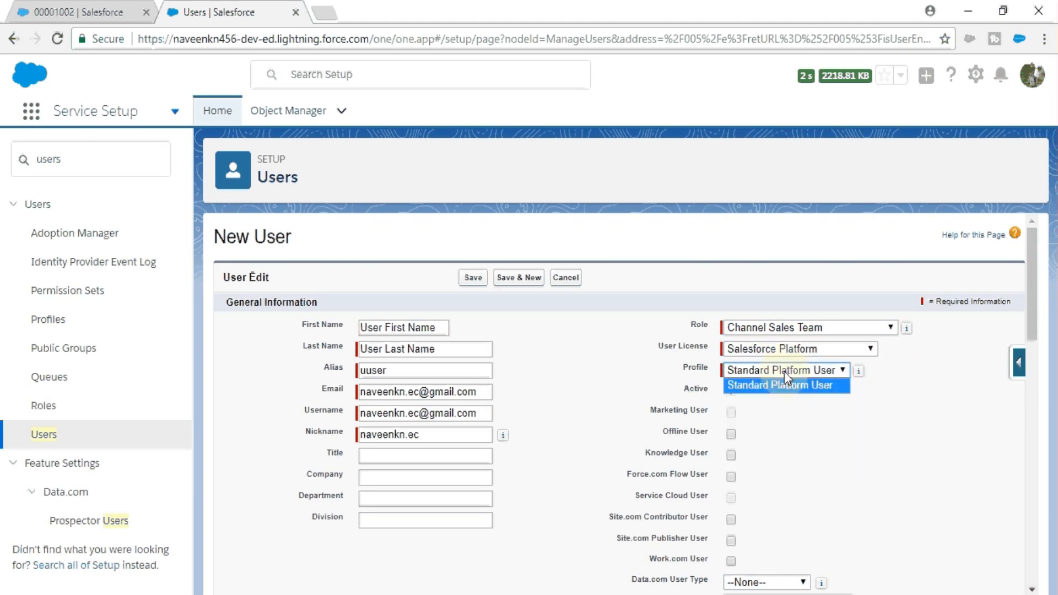
click(795, 388)
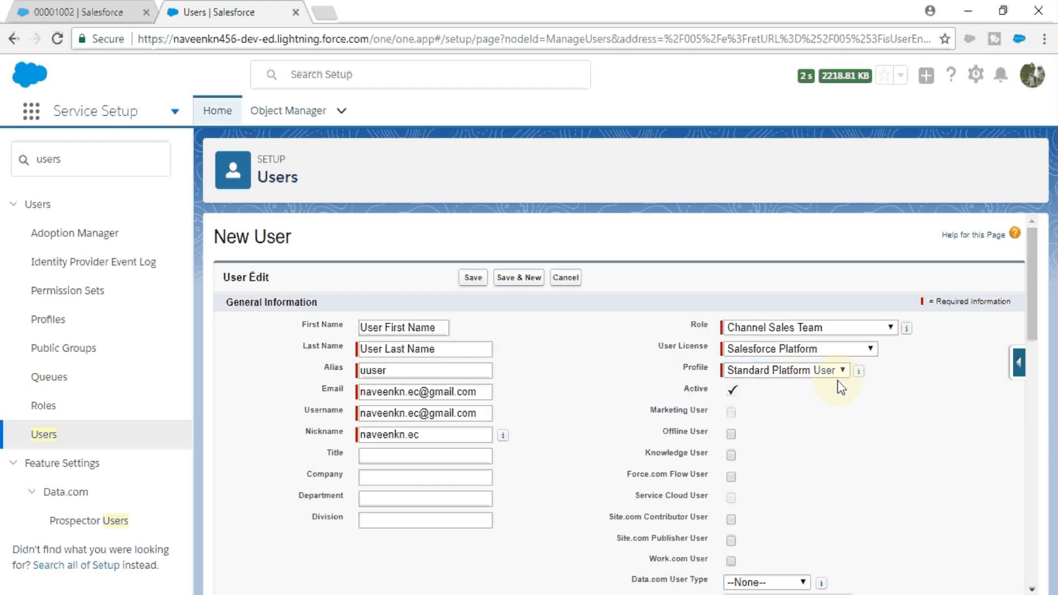
Step: In Locale Settings, change the time zone from Asia/Colombo to India Standard Time (Asia/Kolkata)
drag(1031, 293, 1024, 323)
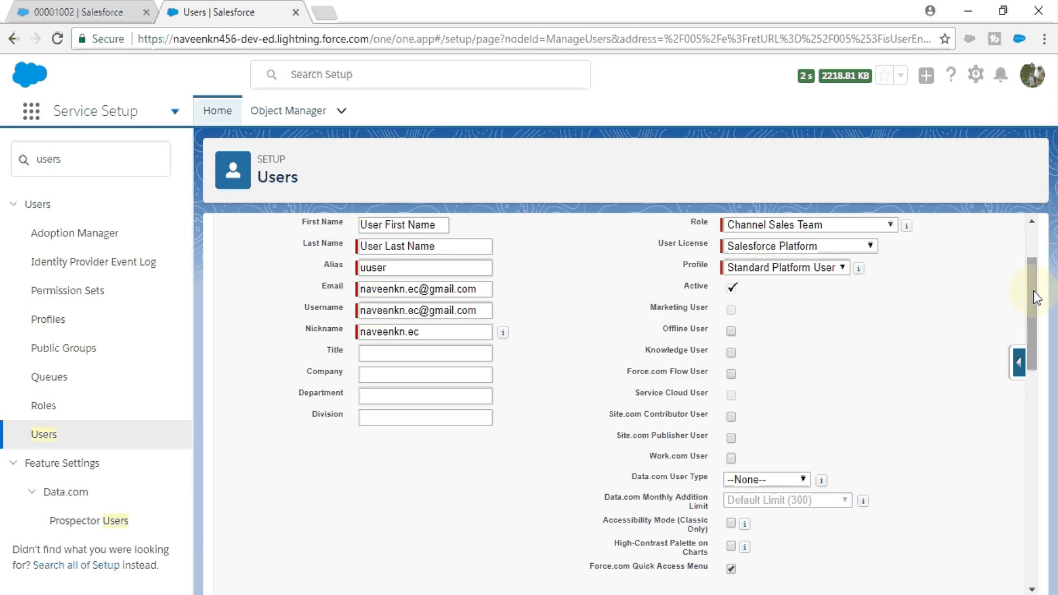
drag(1033, 290, 1031, 303)
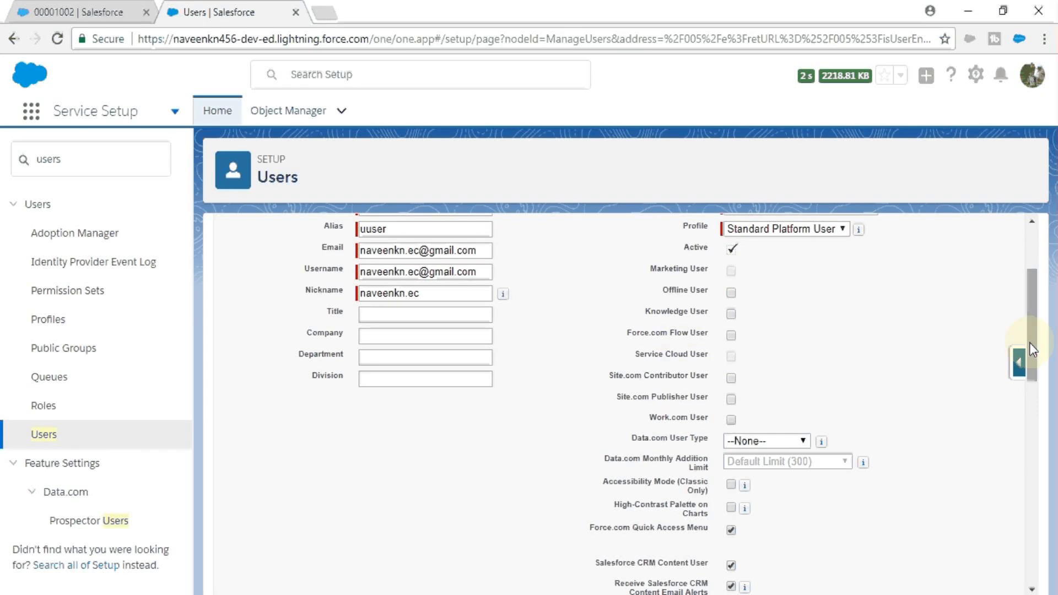
drag(1029, 342, 1029, 540)
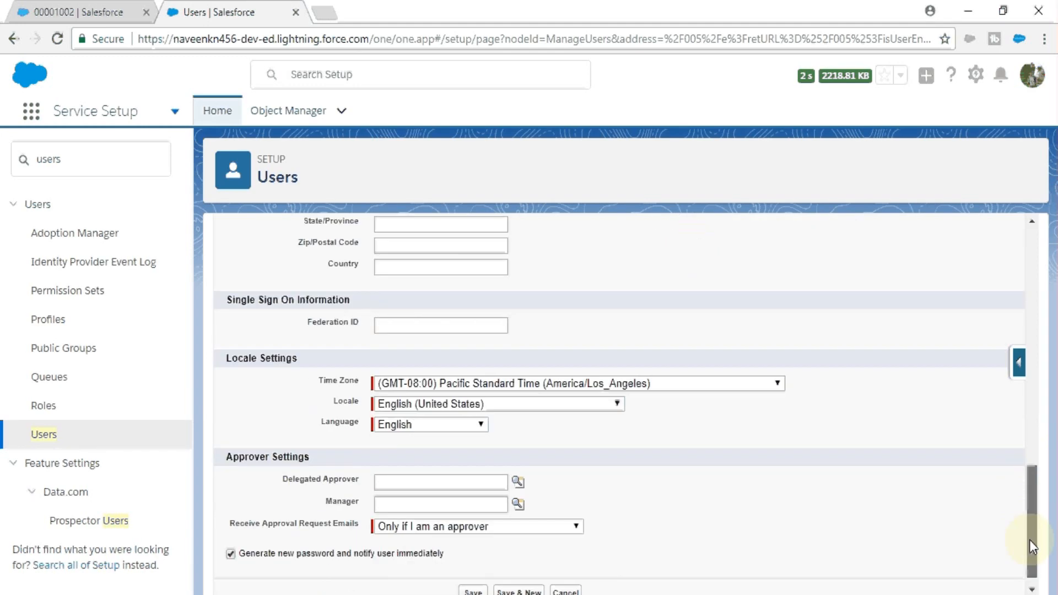
click(496, 383)
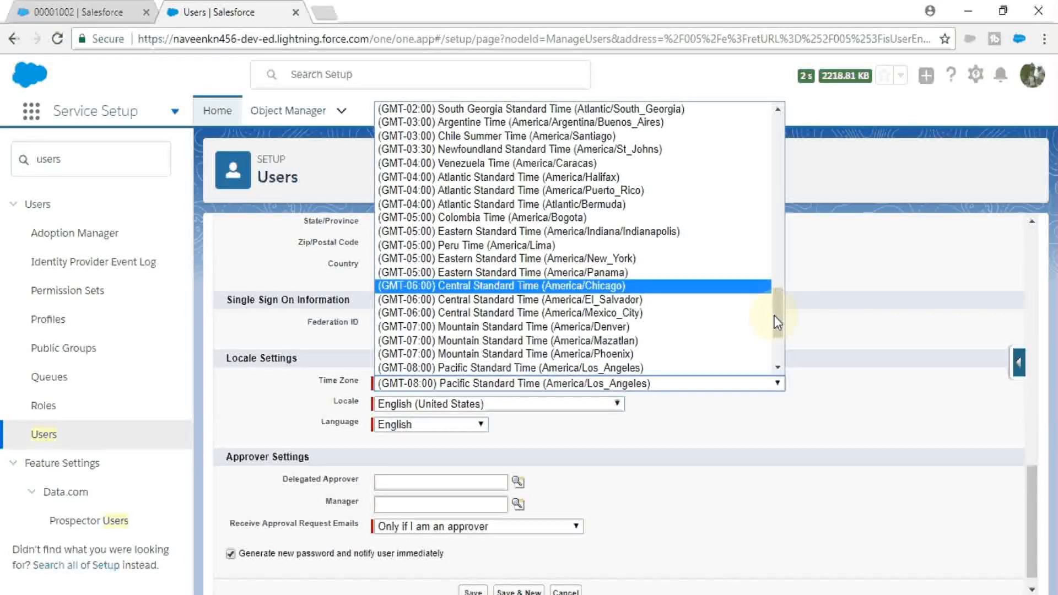
drag(775, 321, 731, 193)
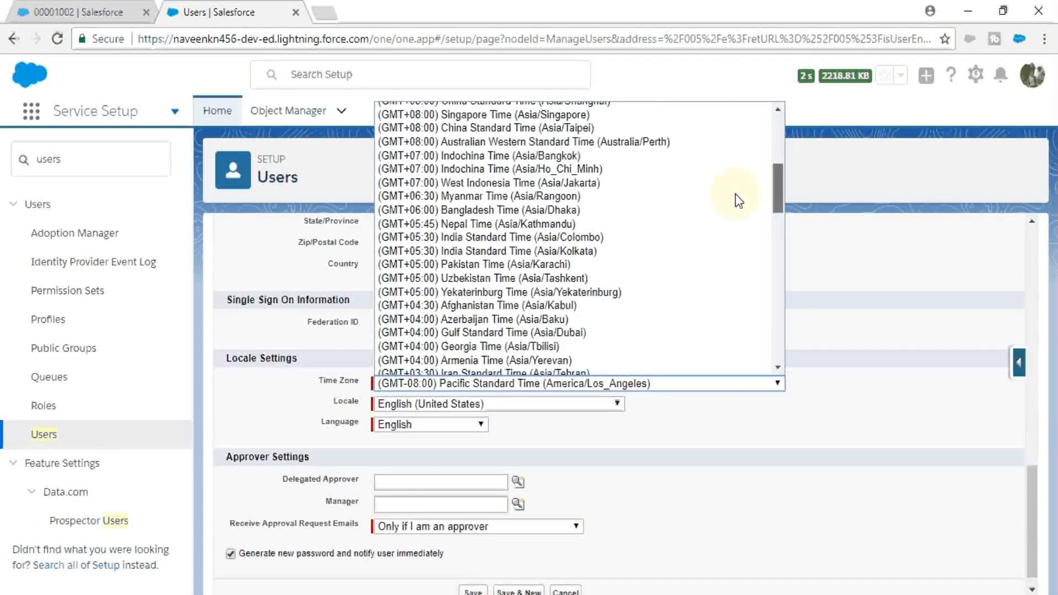
click(477, 247)
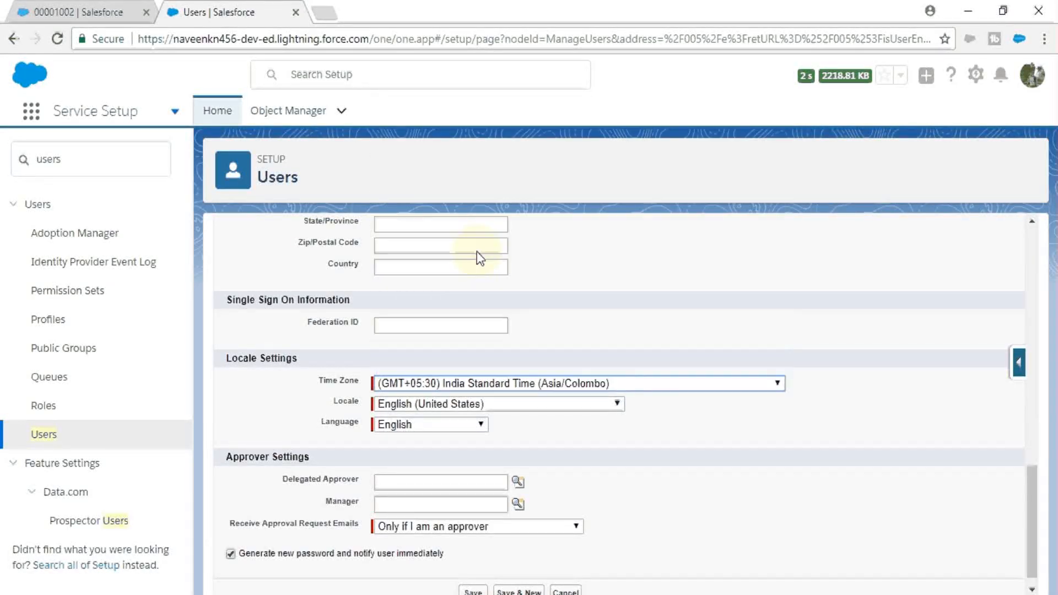
click(671, 385)
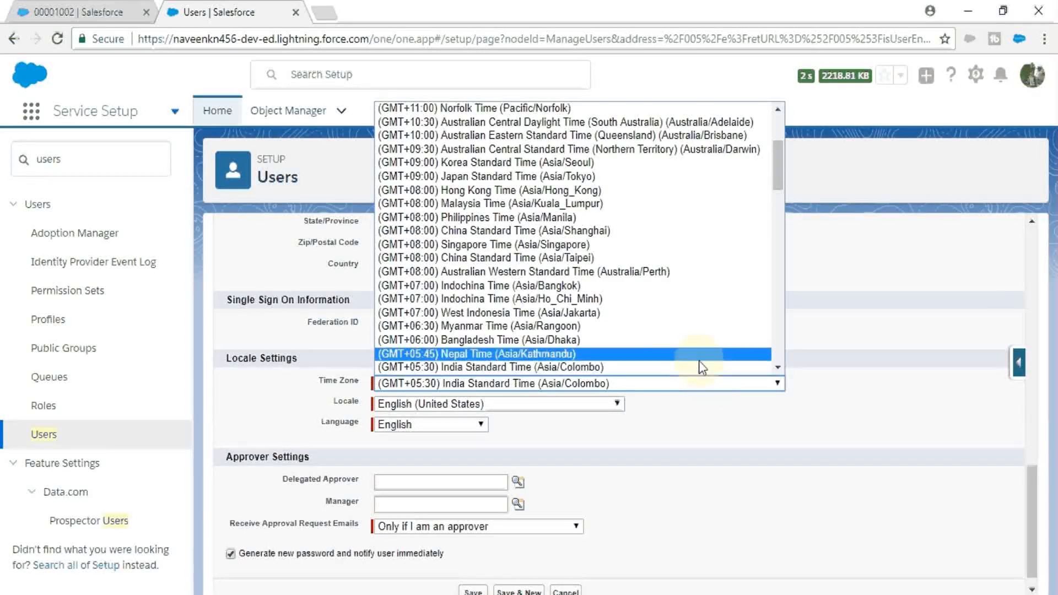
click(777, 366)
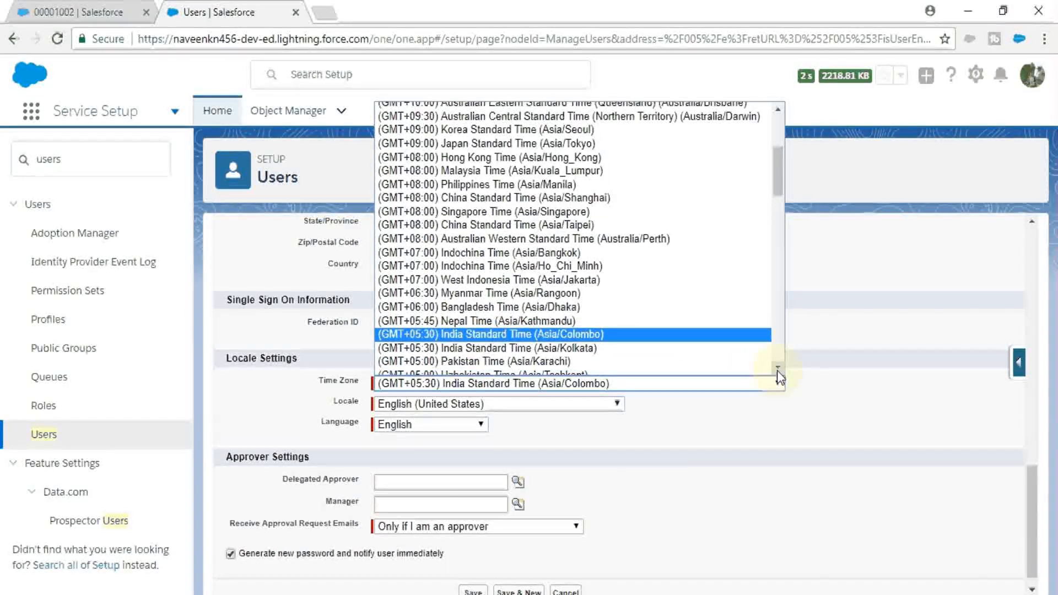
click(777, 366)
click(656, 340)
click(644, 403)
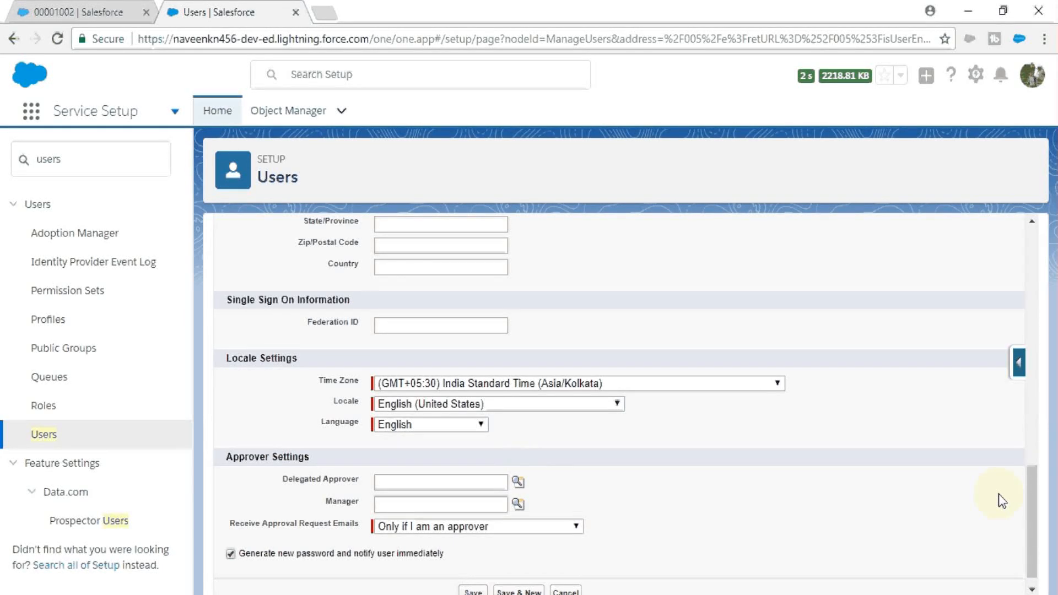
scroll(1025, 523, down, 1)
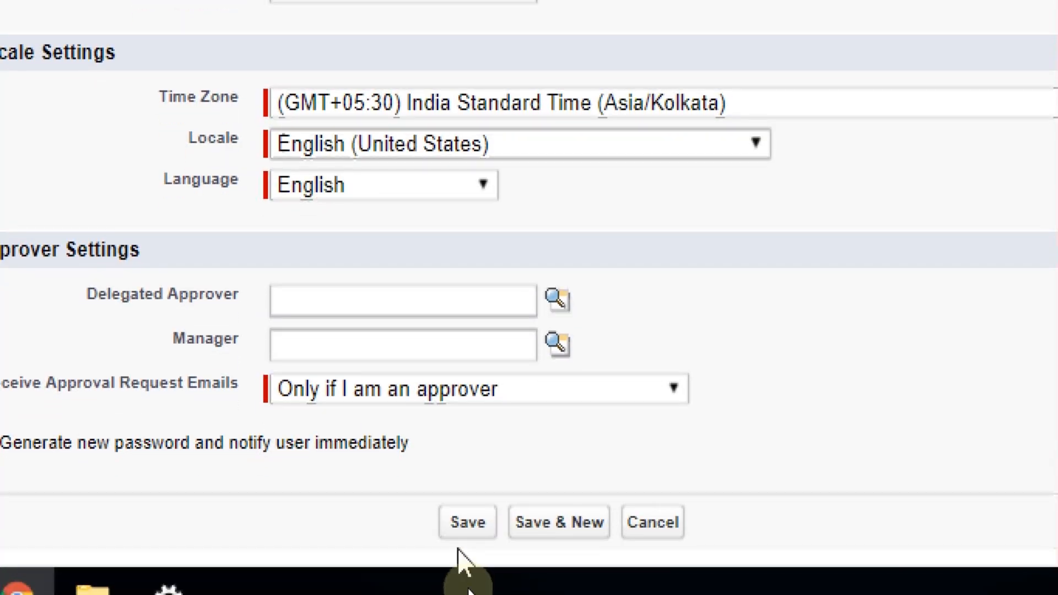
Step: Try saving the user, then append '.demo' to the duplicate username
click(473, 524)
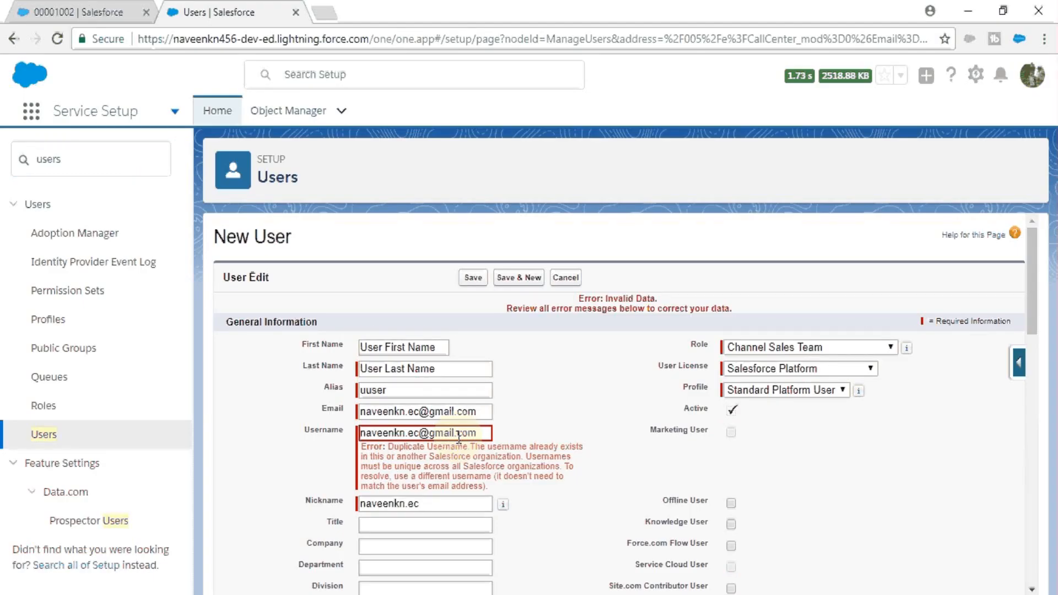
click(416, 432)
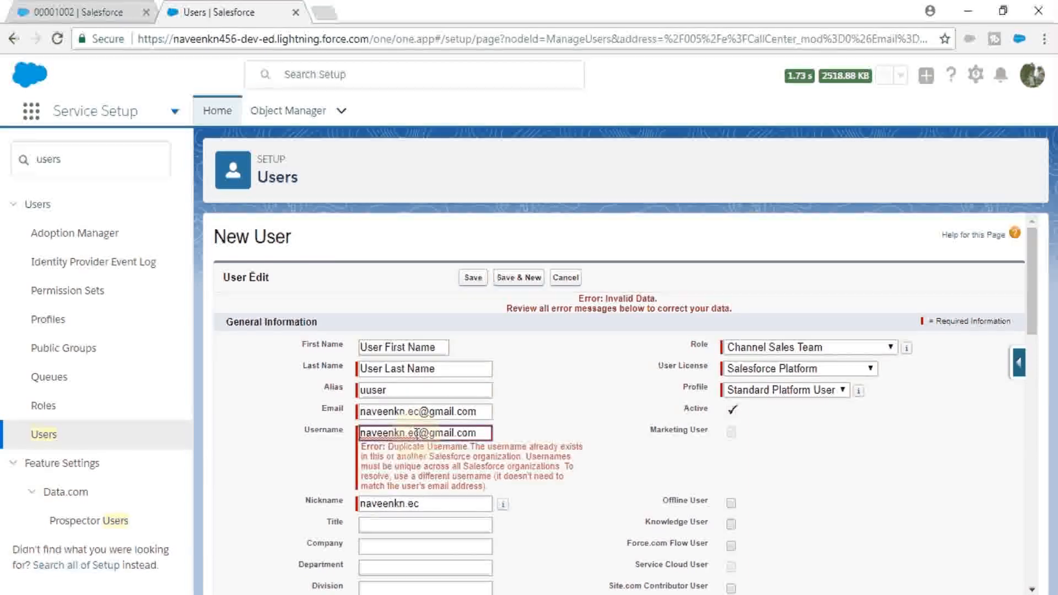
click(472, 433)
text(.)
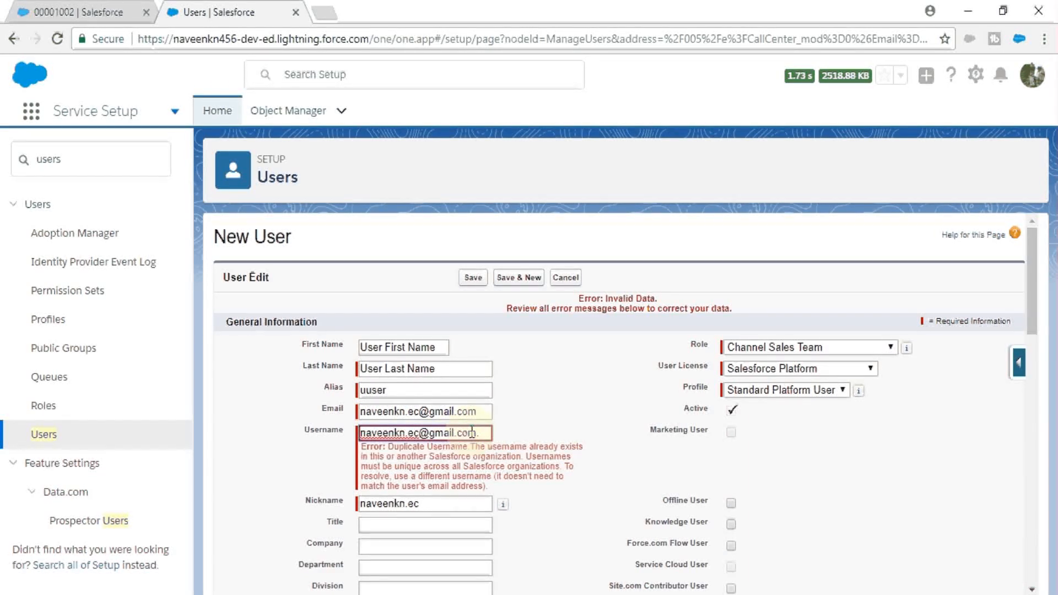
text(demo)
Step: Copy the new username into a Notepad note and save the user again
key(ctrl+a)
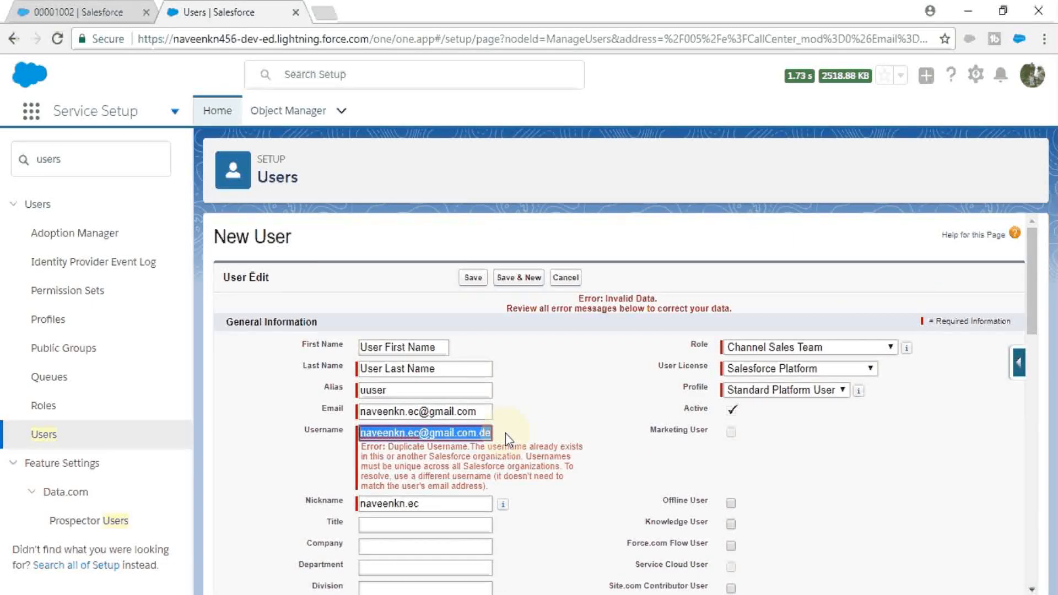
right_click(441, 433)
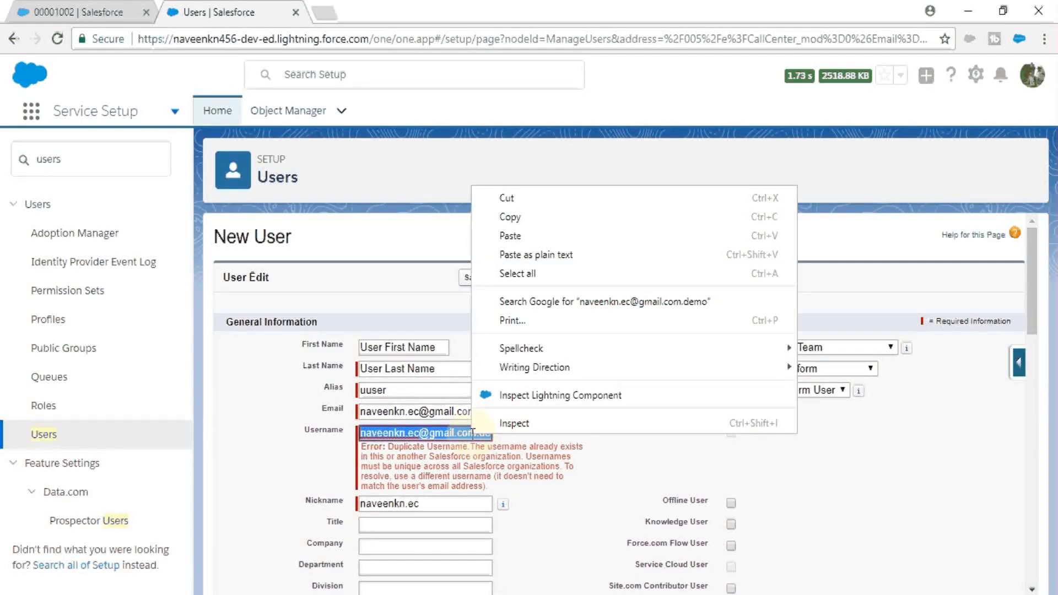
click(514, 221)
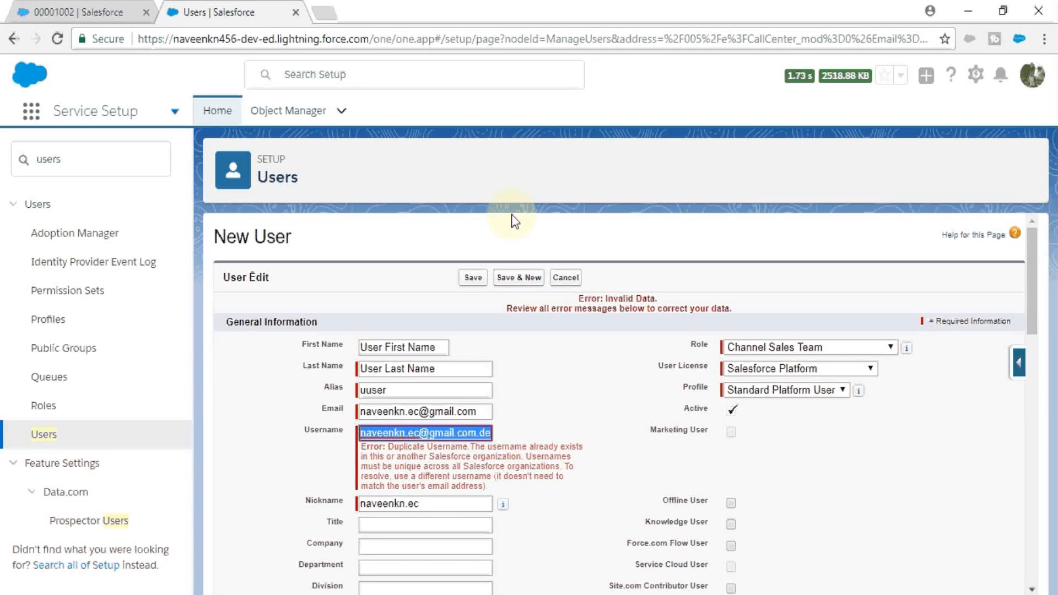
key(super+r)
key(Return)
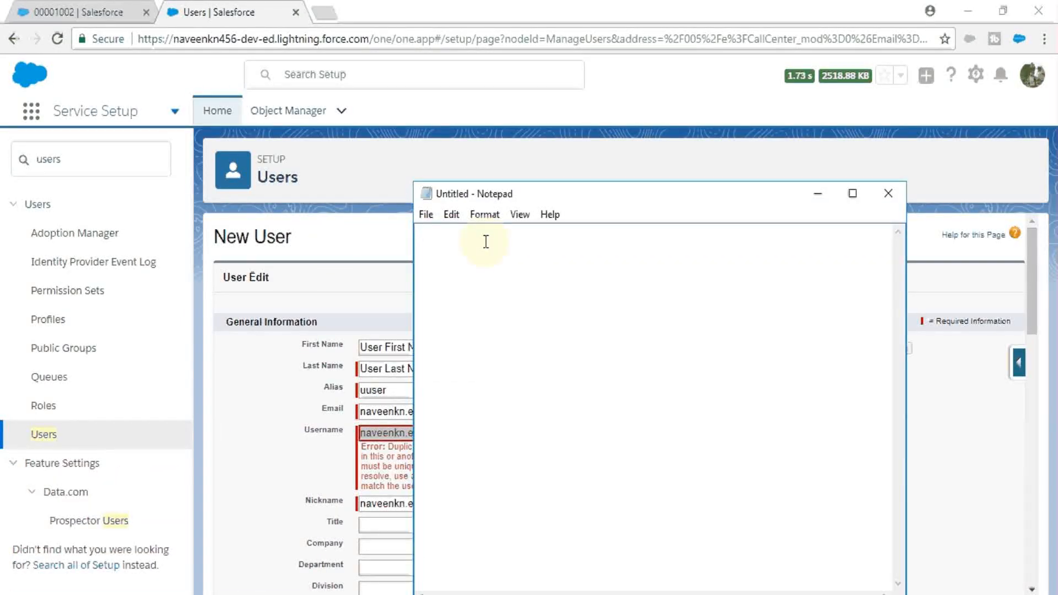
key(ctrl+v)
key(alt+Tab)
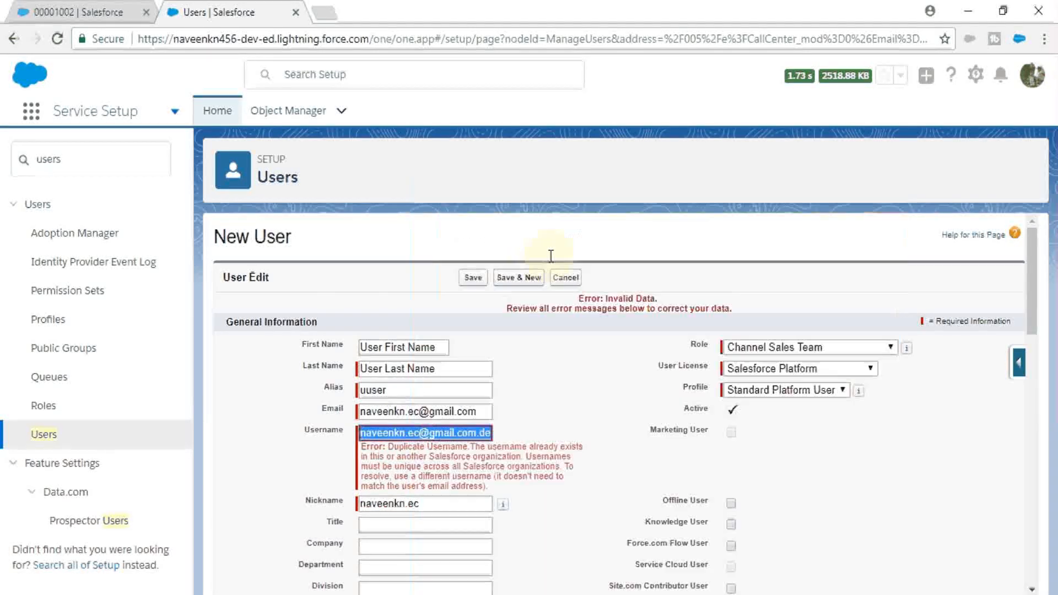
click(477, 278)
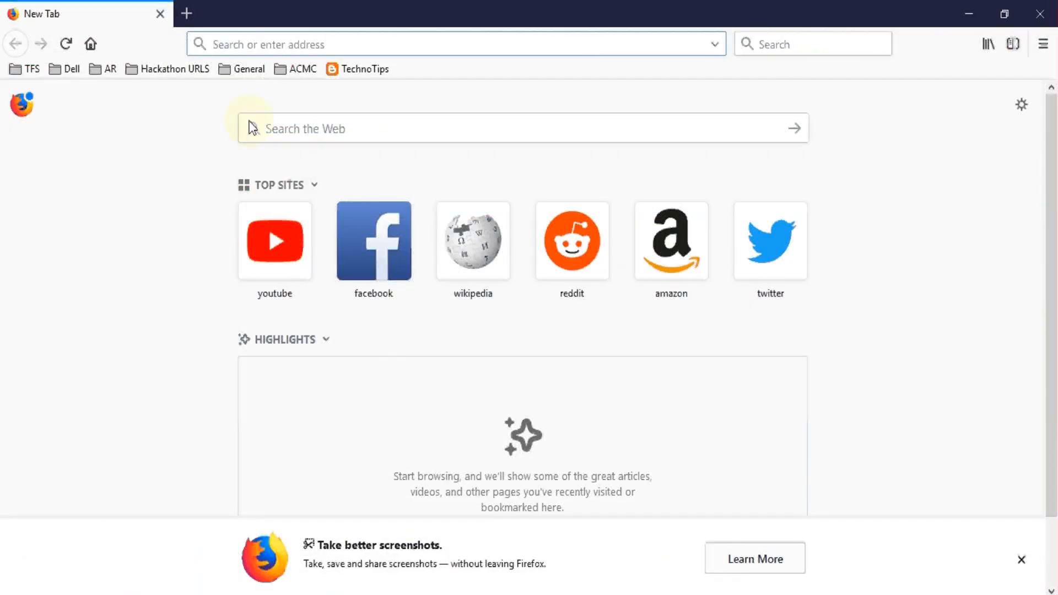
Step: Go to Gmail and sign in with the account password
text(gmail.com/)
key(Return)
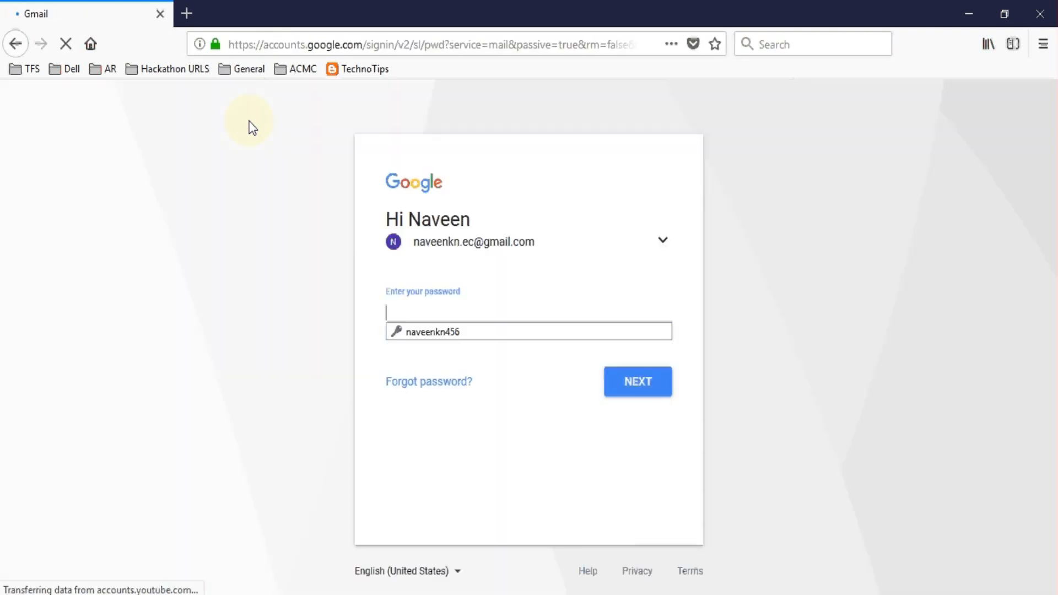
text(•••••)
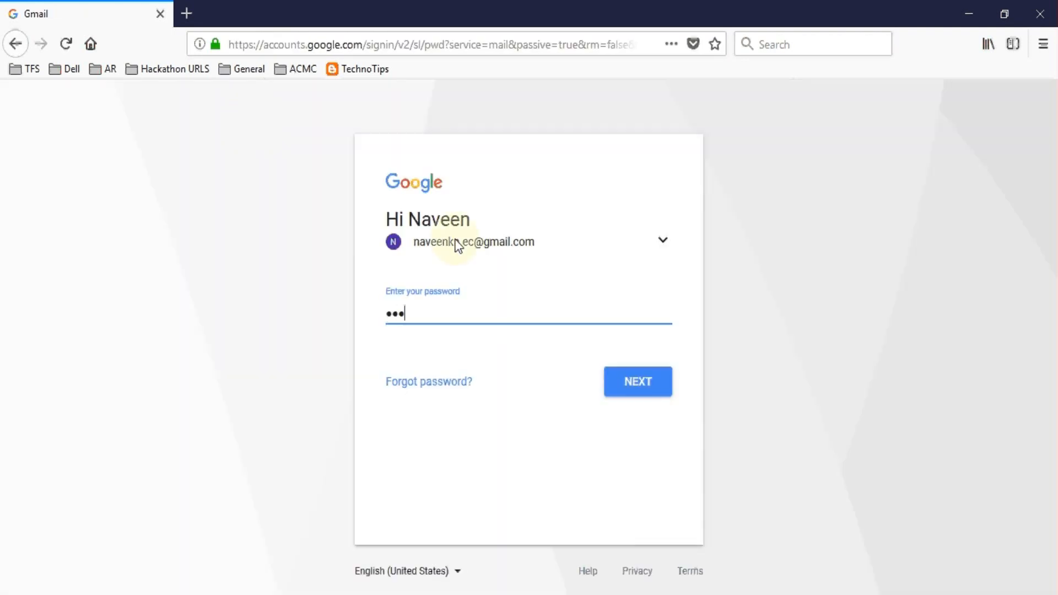
text(••••••)
key(Return)
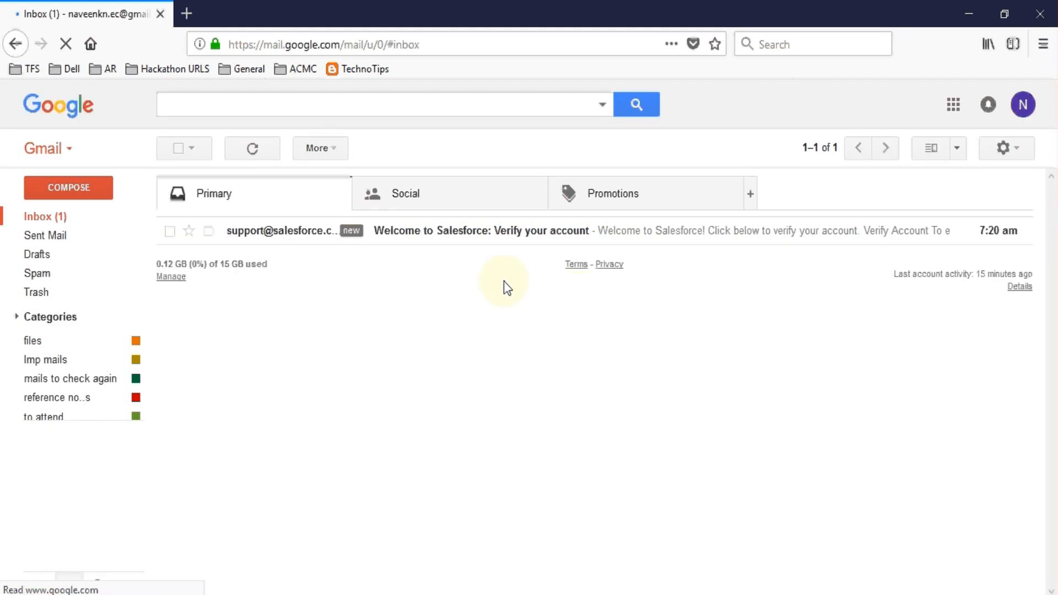
Step: Open the 'Welcome to Salesforce' email and click its Verify Account link
click(498, 235)
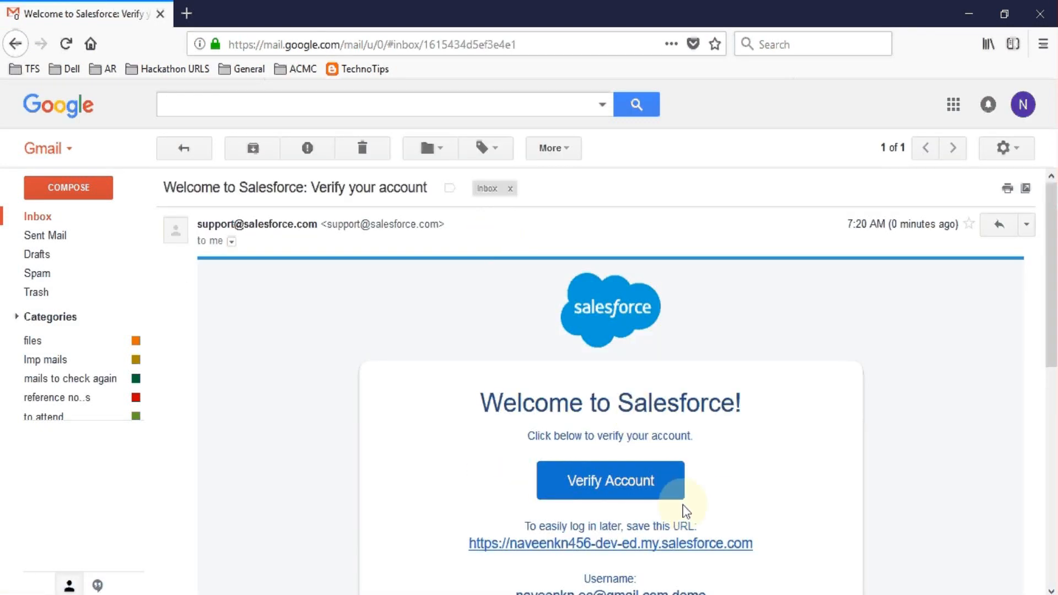
drag(1055, 233, 1054, 309)
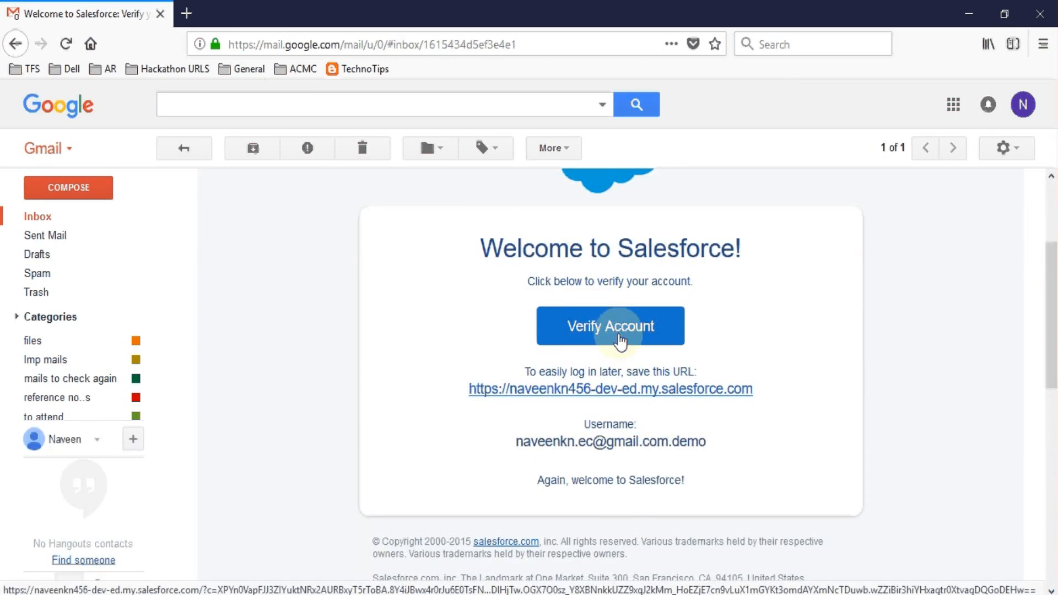
click(619, 328)
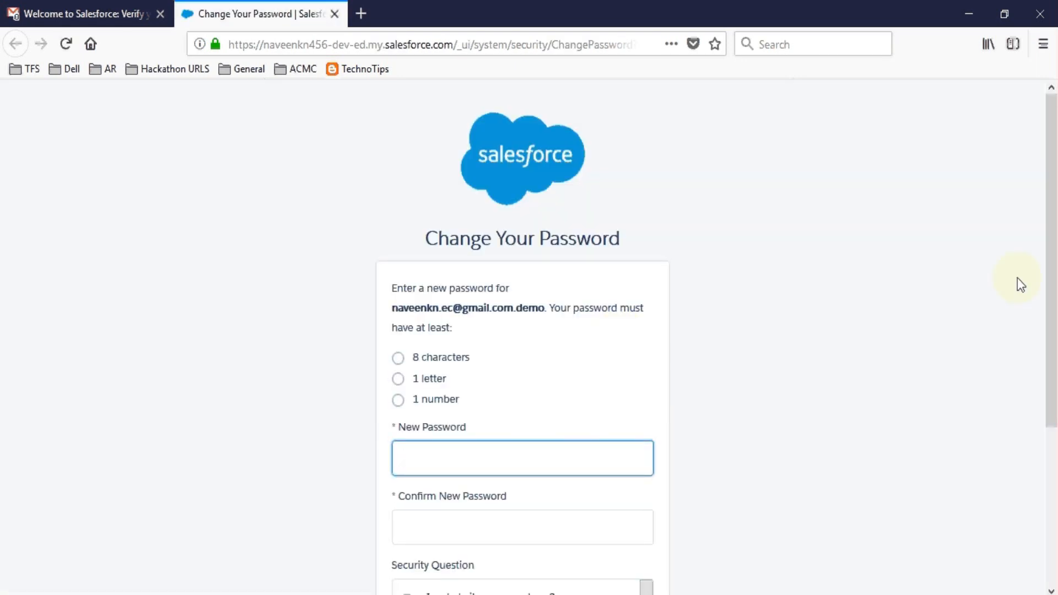
Step: Enter and confirm the new user's password
scroll(1051, 385, down, 3)
text(••)
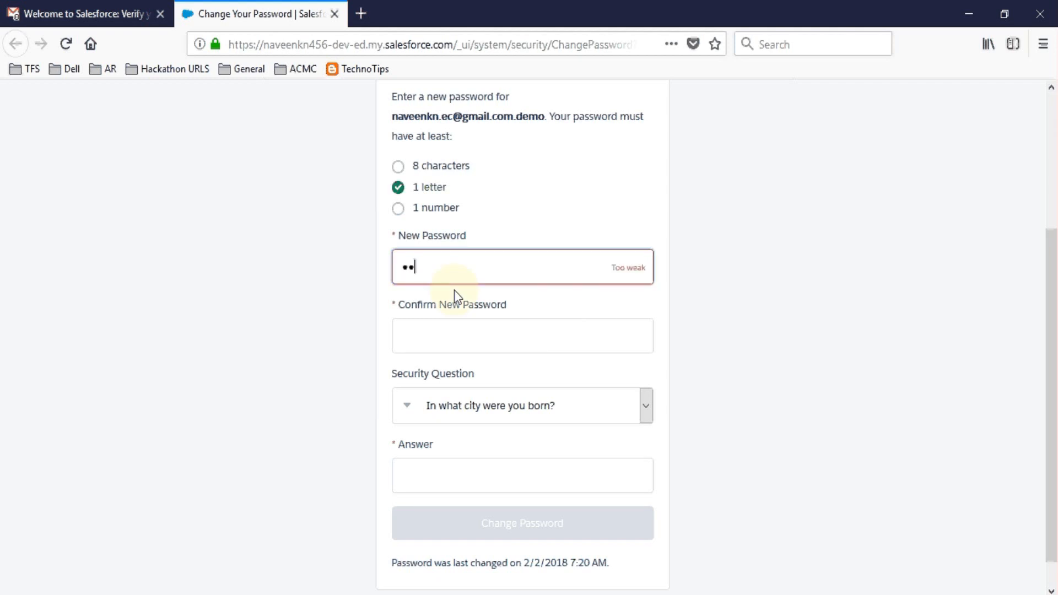
text(•••••••••••)
key(Tab)
text(••••••••)
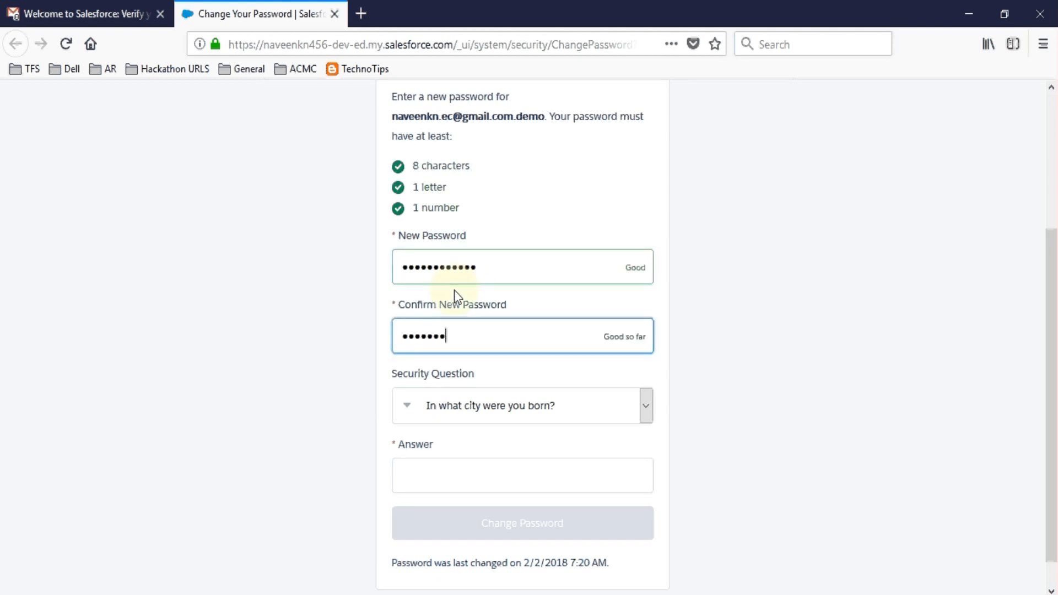
text(•••••)
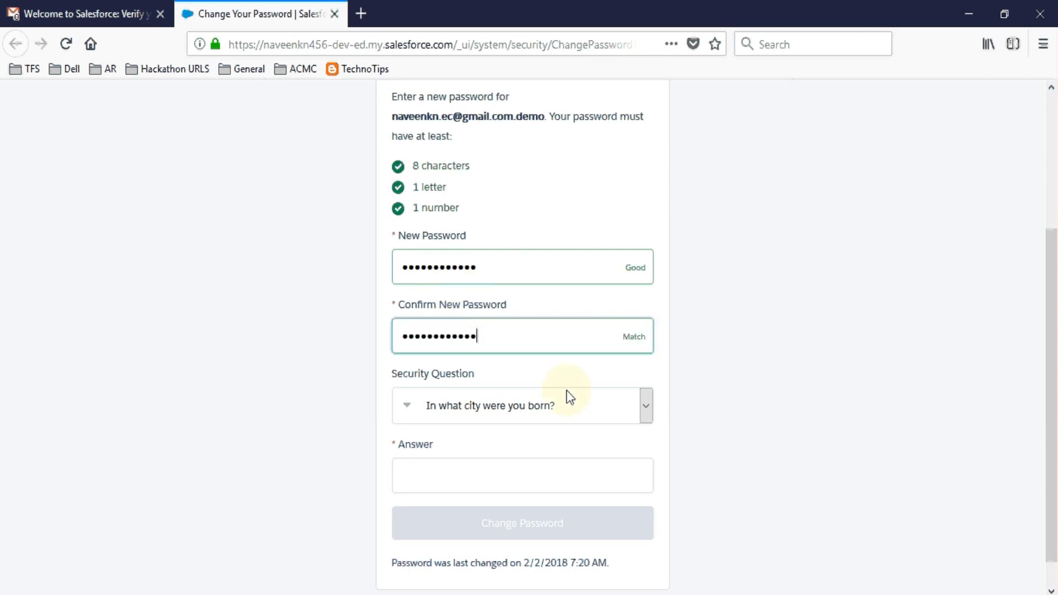
Step: Choose 'In what city were you born?', type the security answer, submit, and save the password in Firefox
click(568, 391)
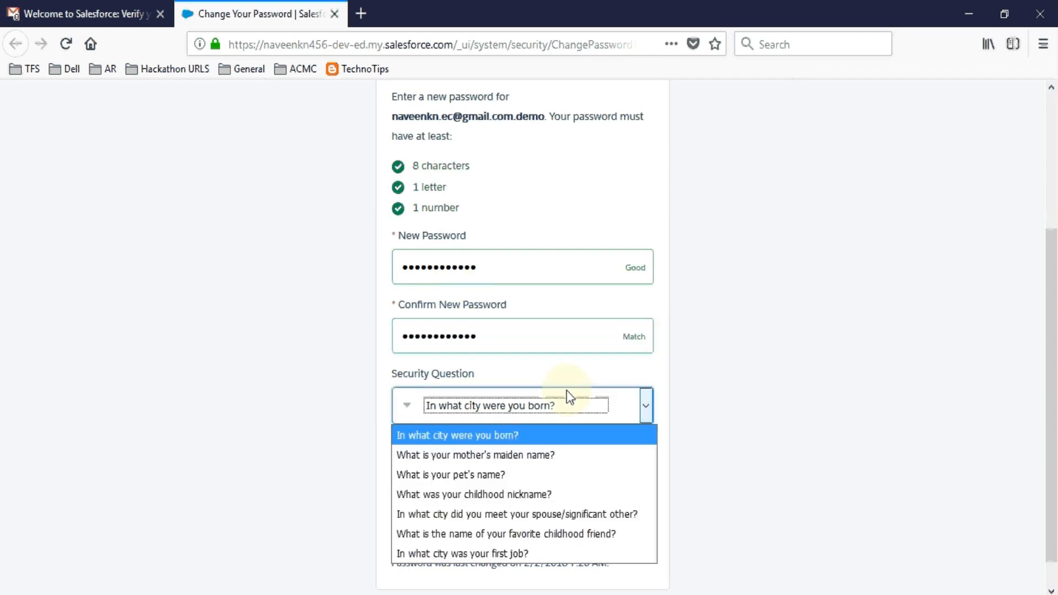
click(491, 436)
click(462, 475)
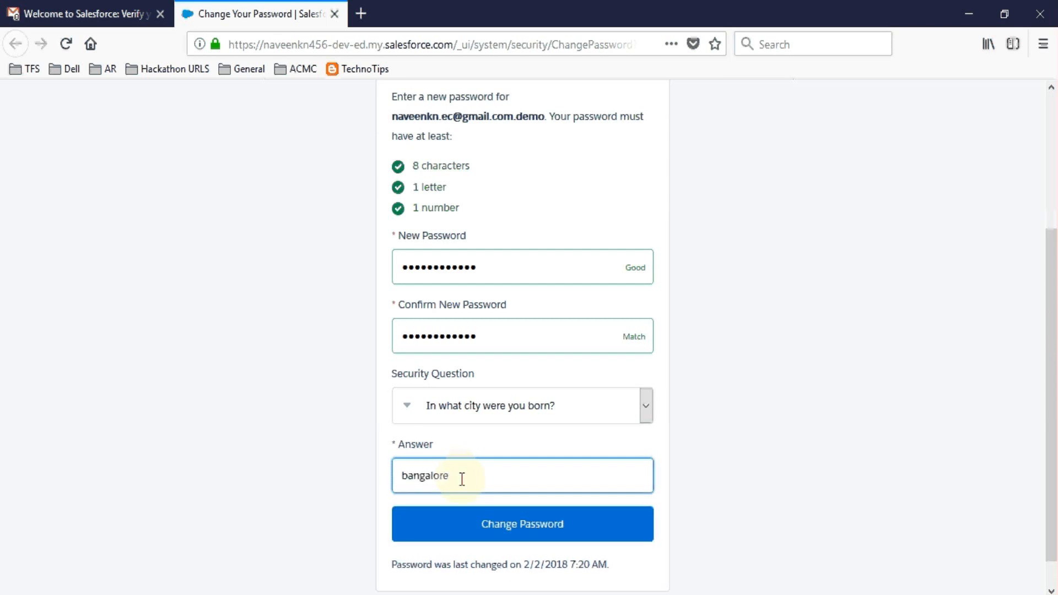
click(493, 541)
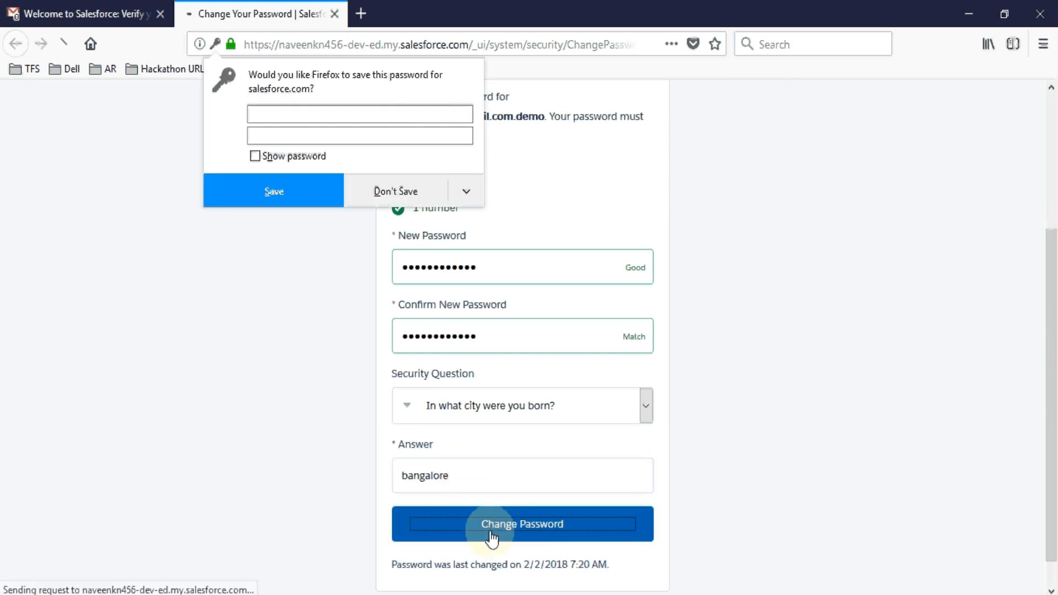
click(285, 185)
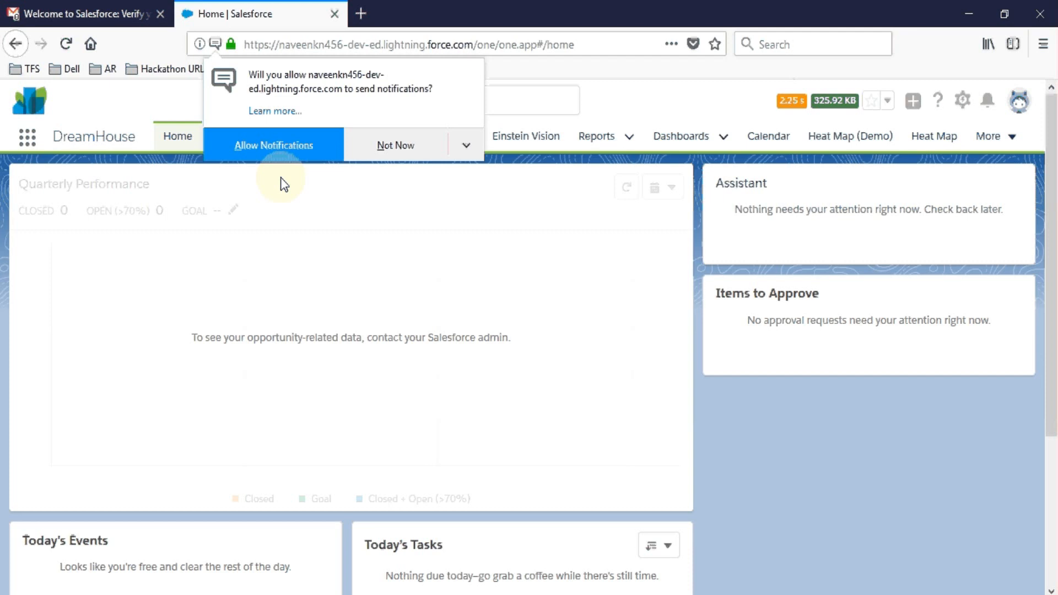
Step: Decline notifications, check the org name in the address bar, and log out via the avatar menu
click(414, 143)
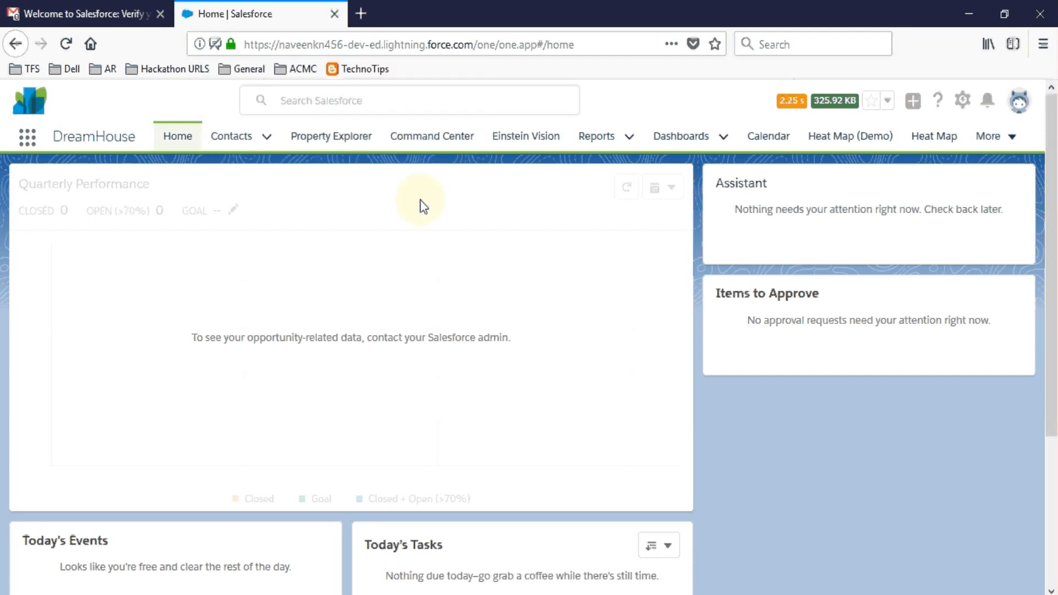
click(497, 37)
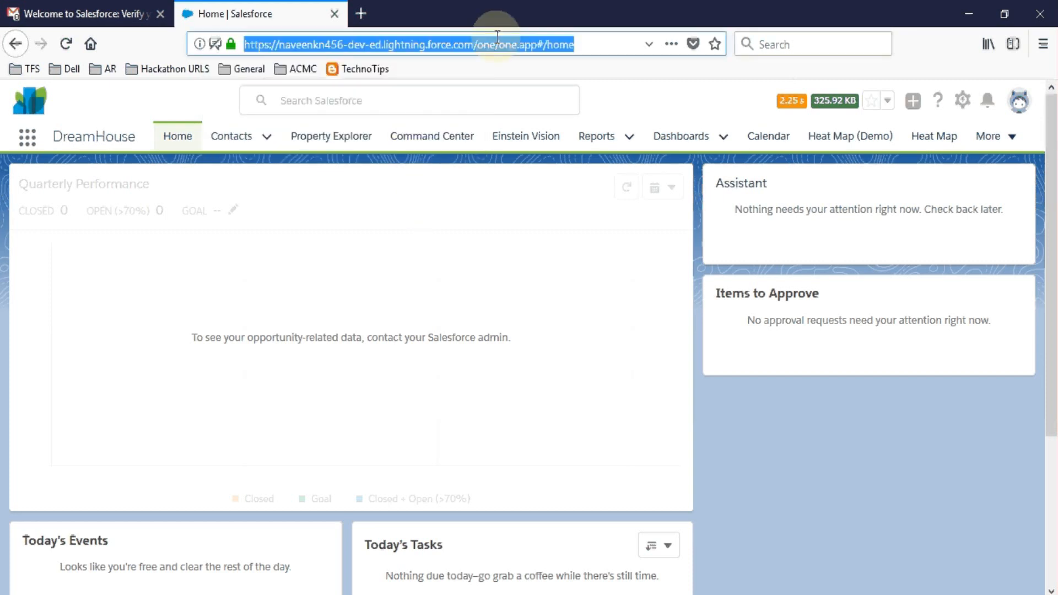
double_click(337, 41)
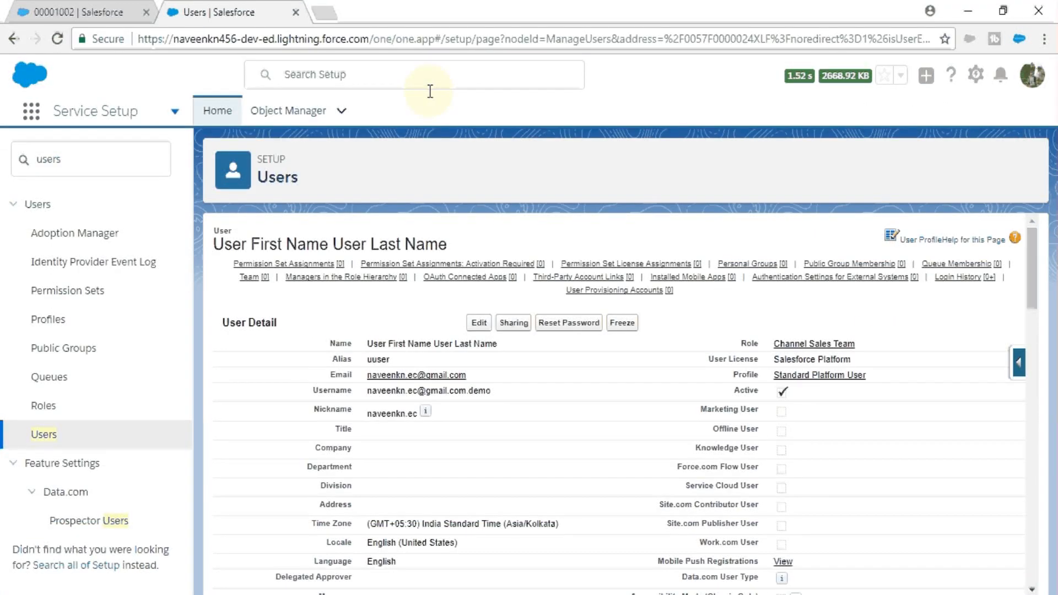
double_click(237, 39)
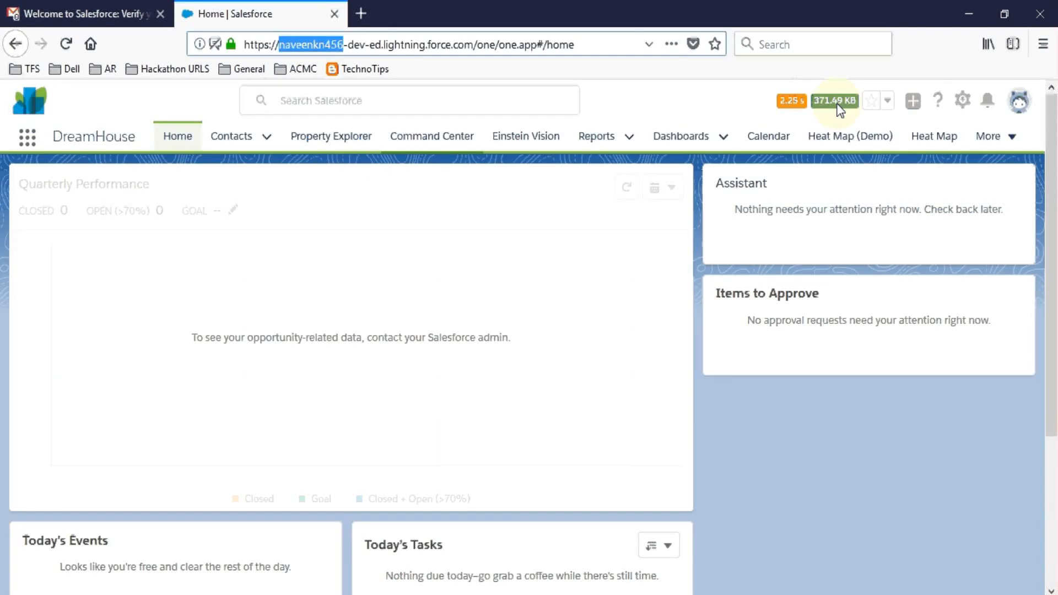
click(1020, 100)
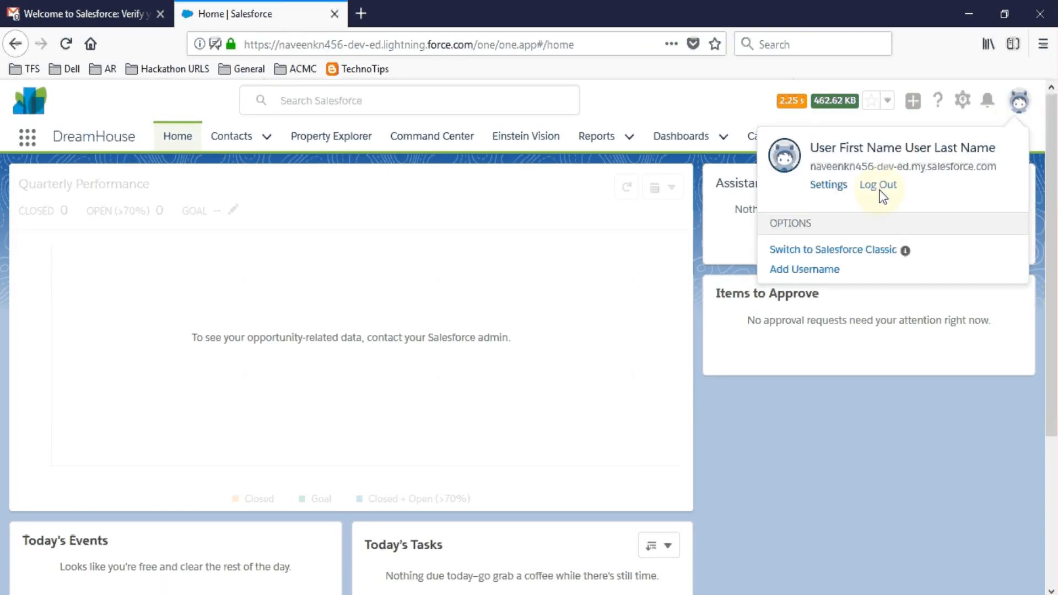
click(876, 187)
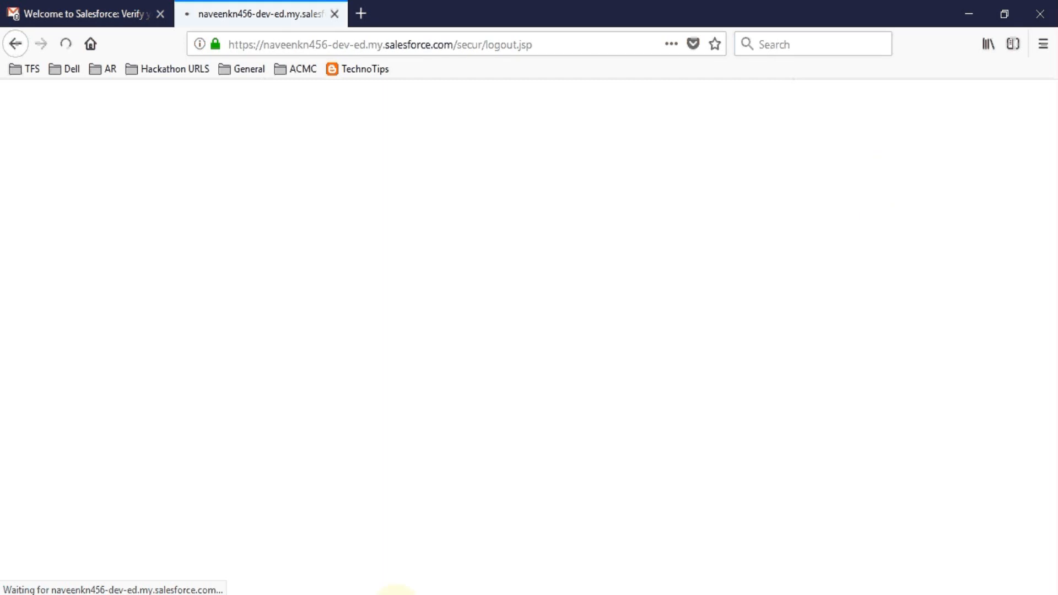
Step: Copy the new user's username from the Notepad notes
click(397, 594)
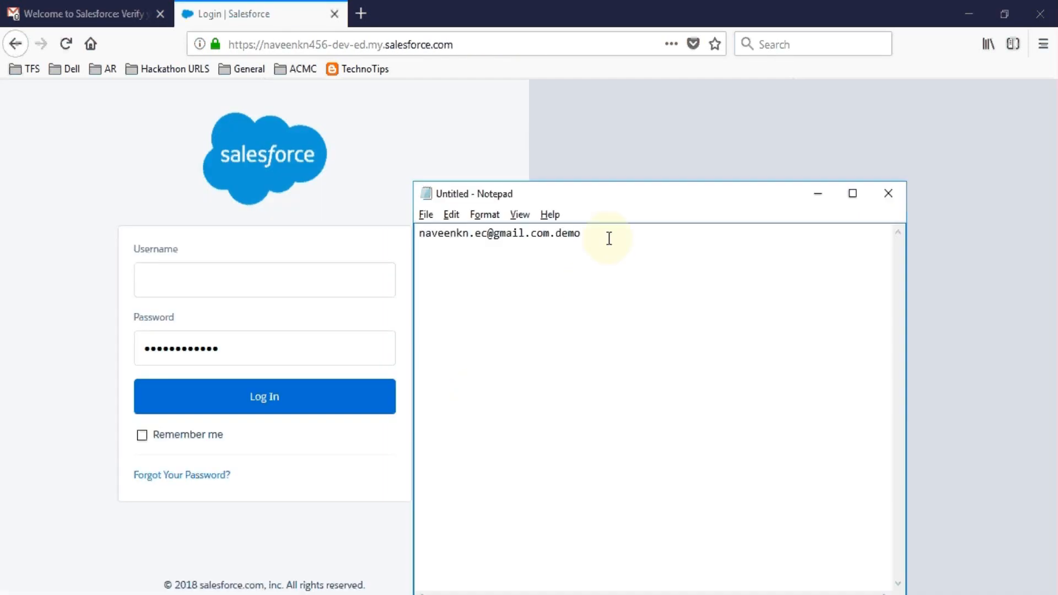
drag(607, 236, 380, 240)
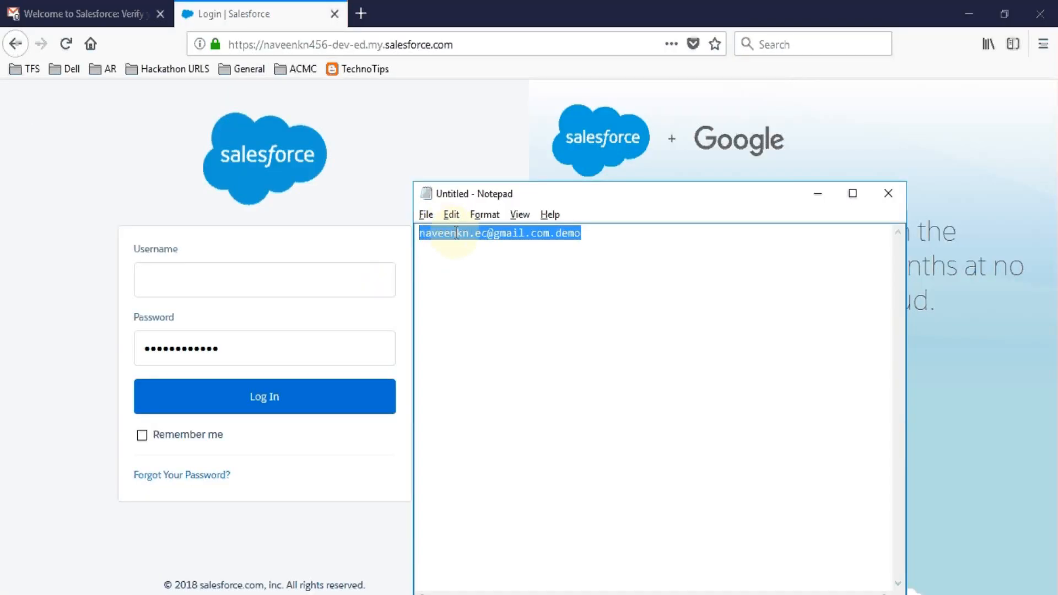
right_click(529, 220)
click(492, 285)
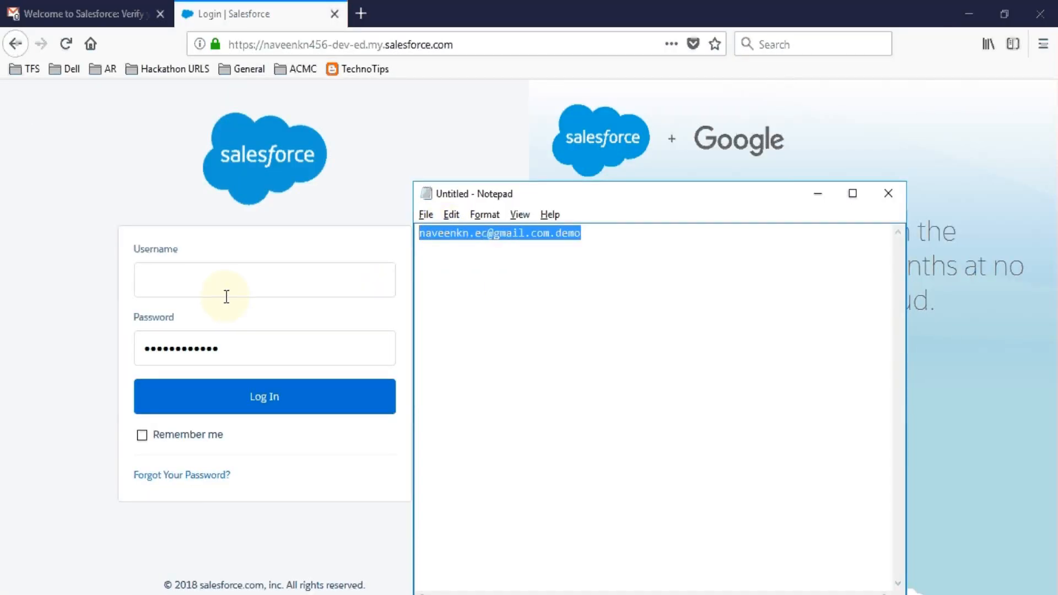
Step: Log in with the pasted username and saved password, declining Firefox's password update
click(191, 284)
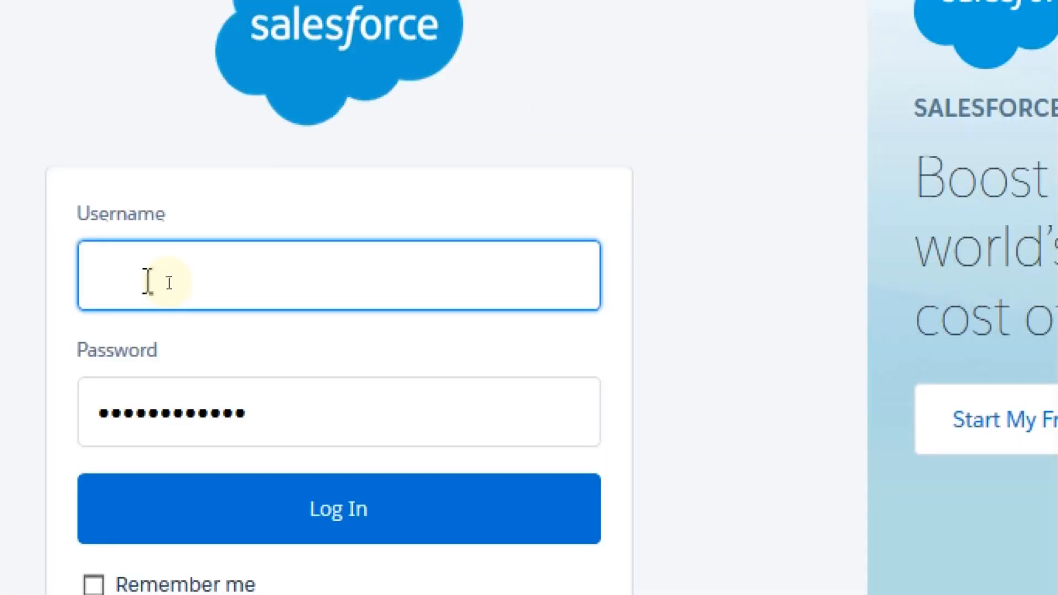
right_click(147, 281)
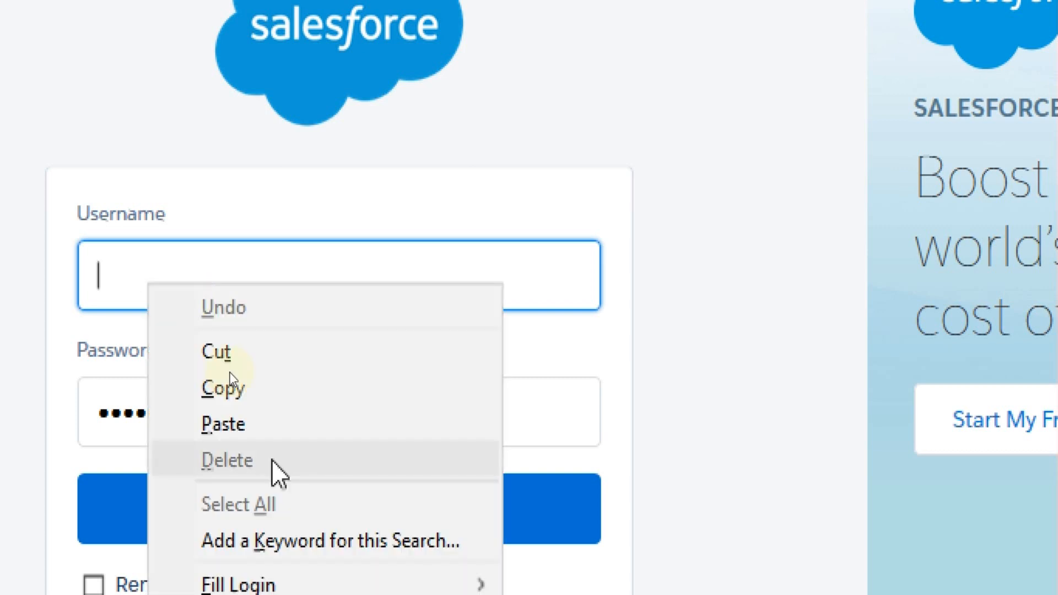
click(223, 422)
click(303, 401)
double_click(303, 400)
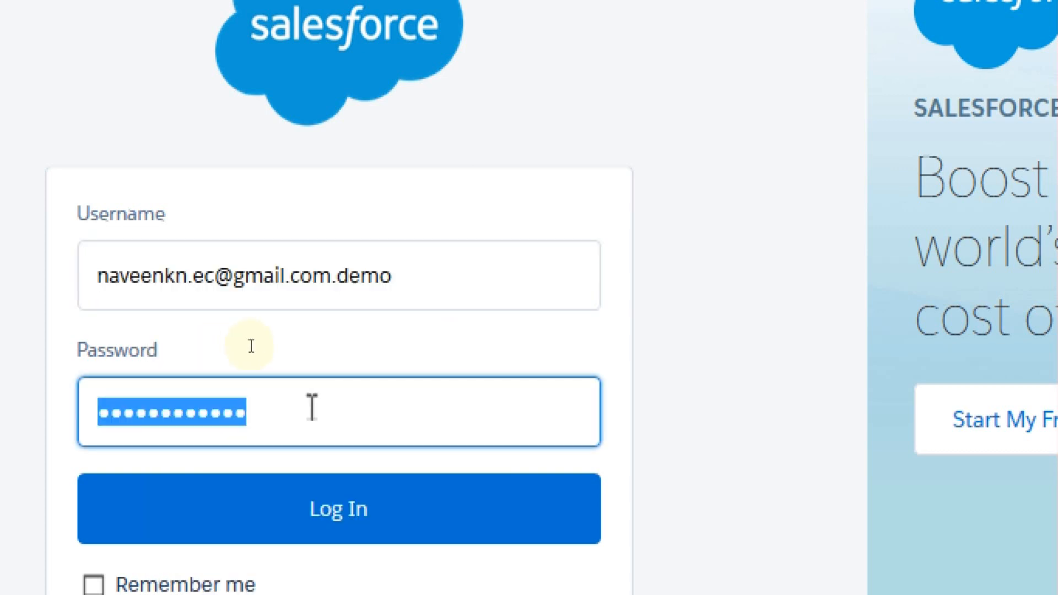
click(320, 542)
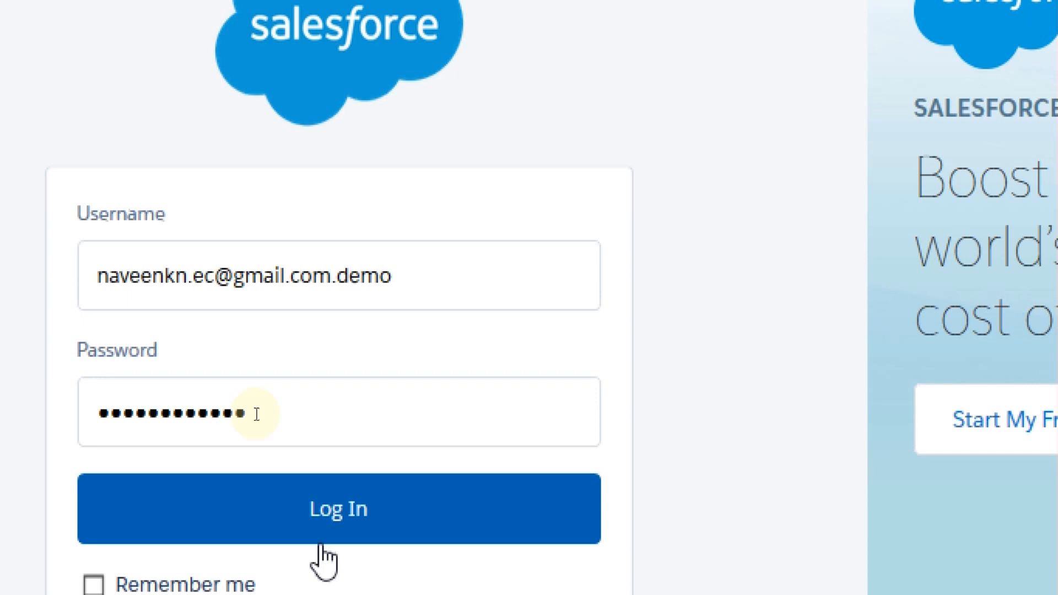
click(681, 118)
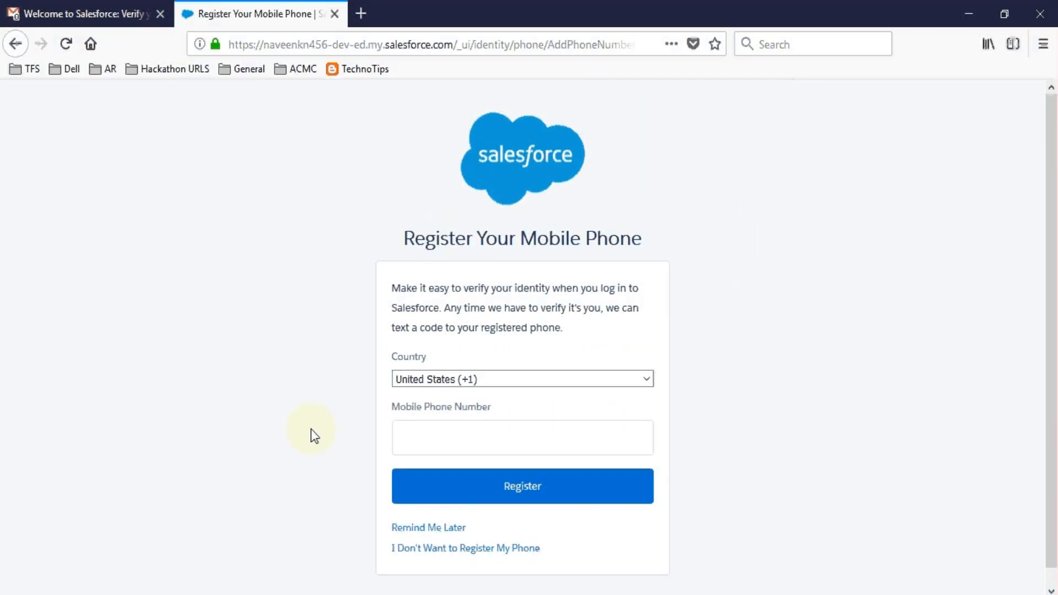
Step: Choose Remind Me Later to skip mobile phone registration and load Lightning Experience
click(444, 533)
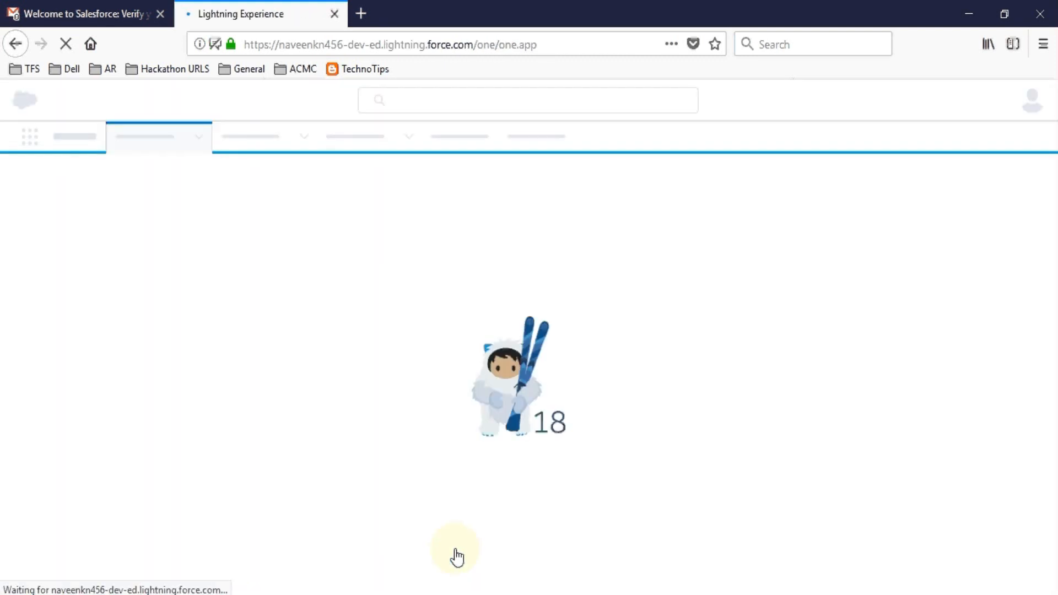